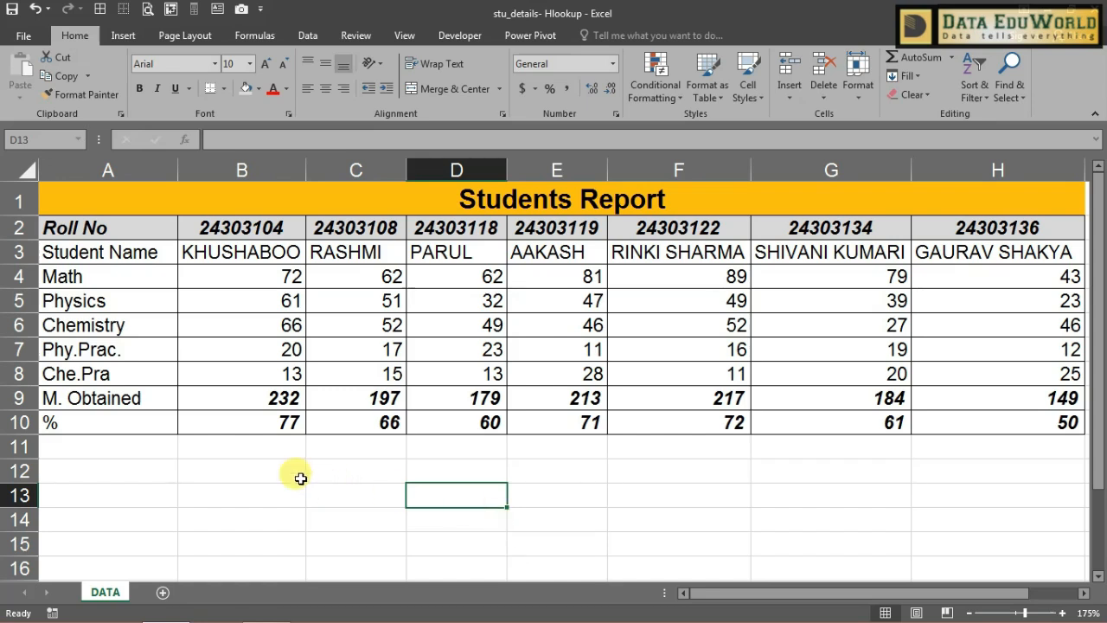
Step: Begin an HLOOKUP in B13 using lookup value B2 and table range A2:H10
click(248, 496)
text(=HLOOKUP()
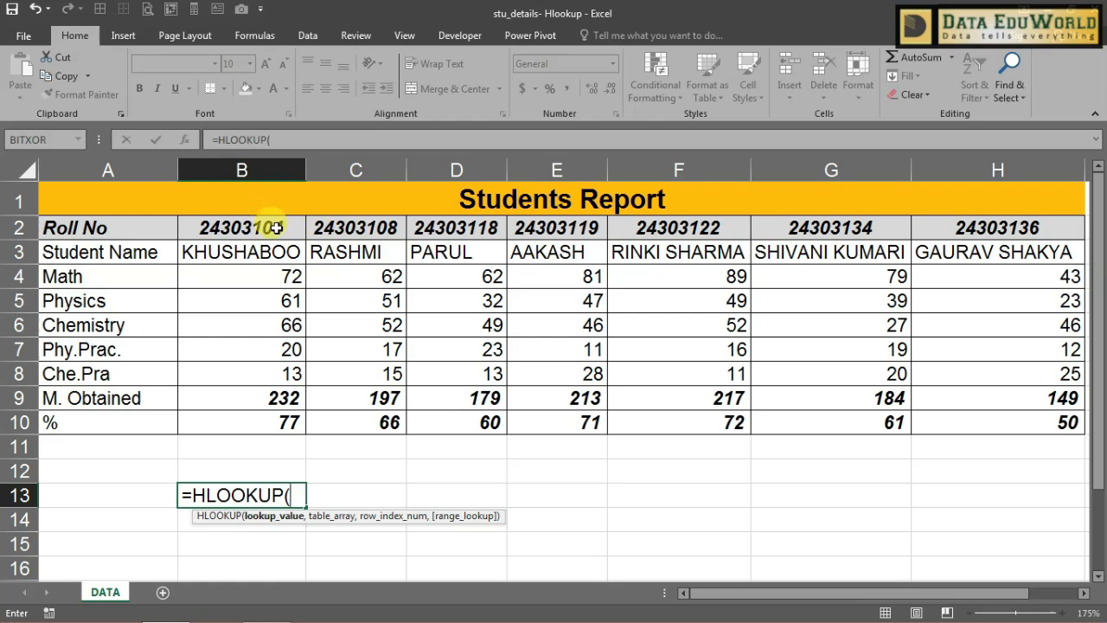
click(275, 227)
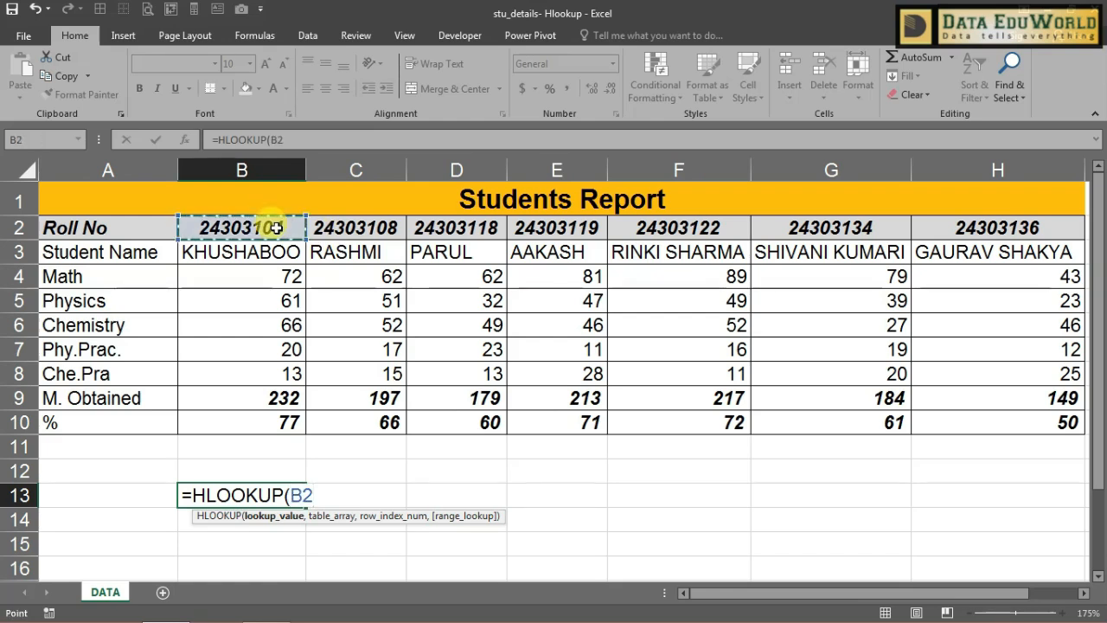
text(,)
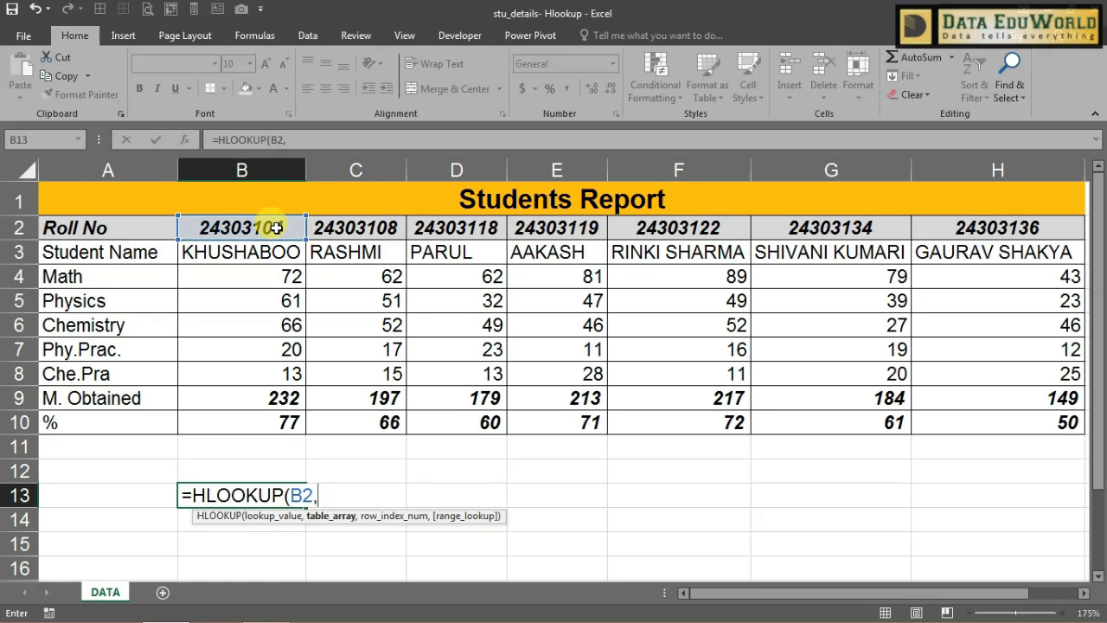
click(147, 234)
drag(147, 234, 946, 421)
text(,)
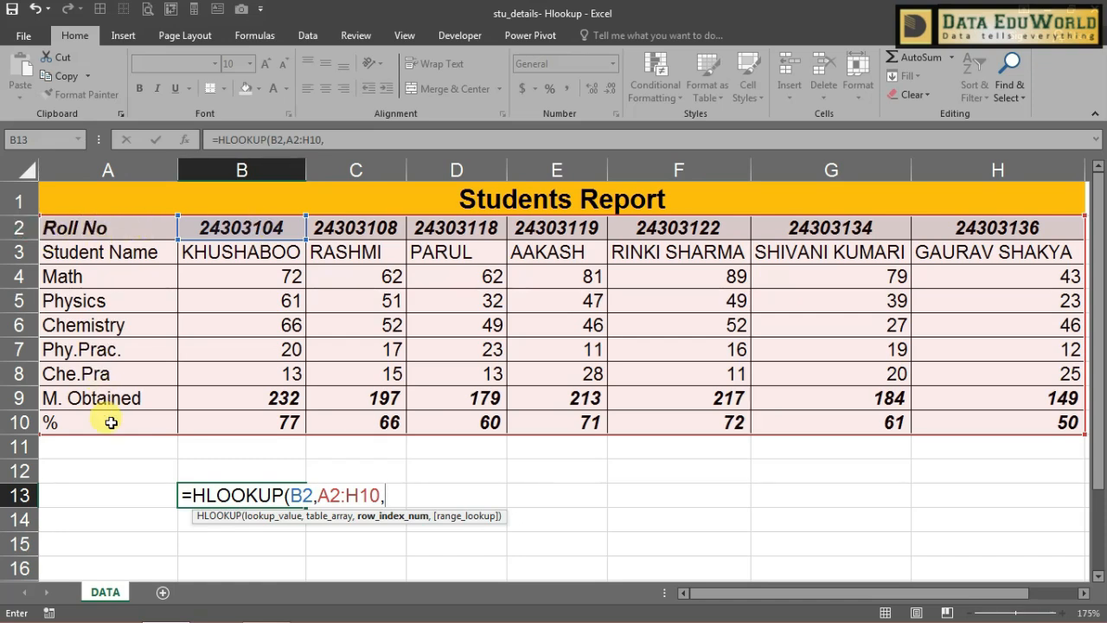
Step: Complete the formula with row index 2 and FALSE for an exact match
click(283, 251)
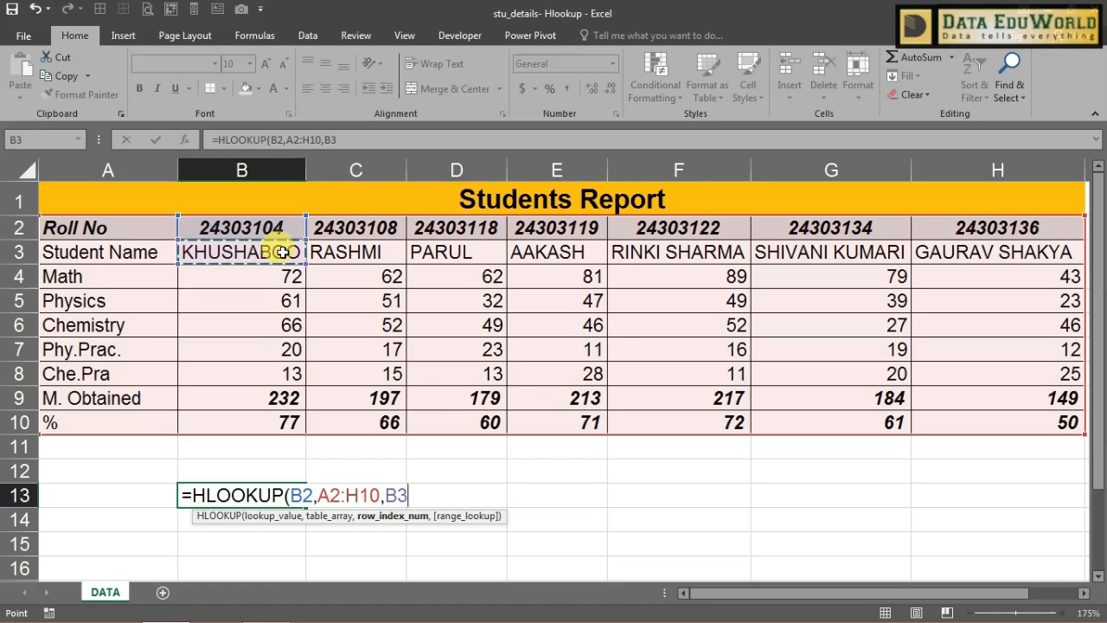
key(BackSpace)
key(BackSpace)
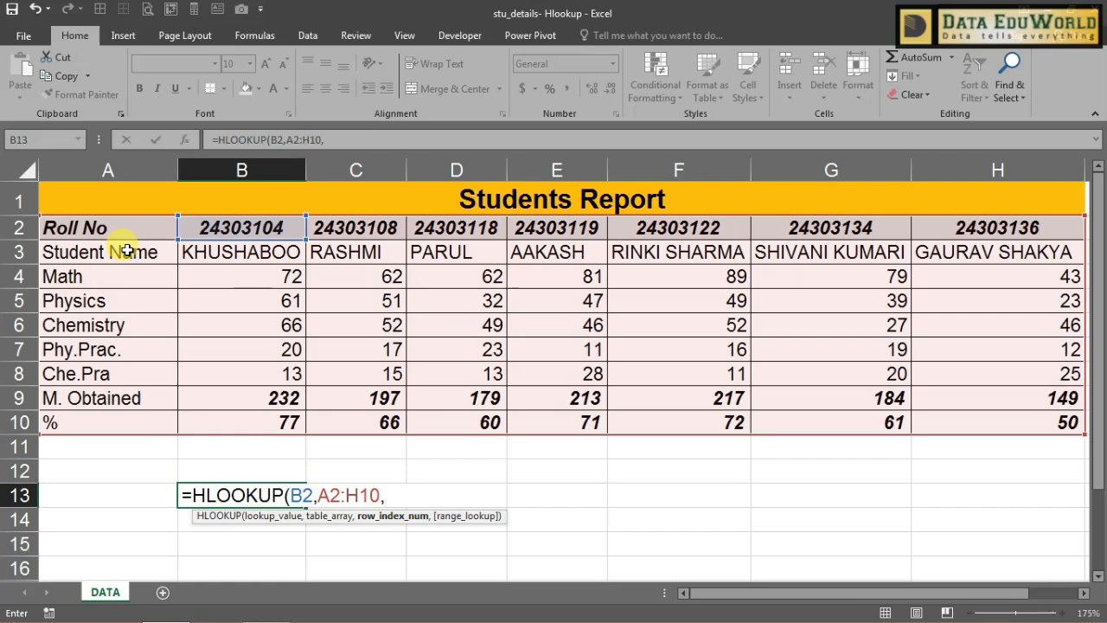
text(2)
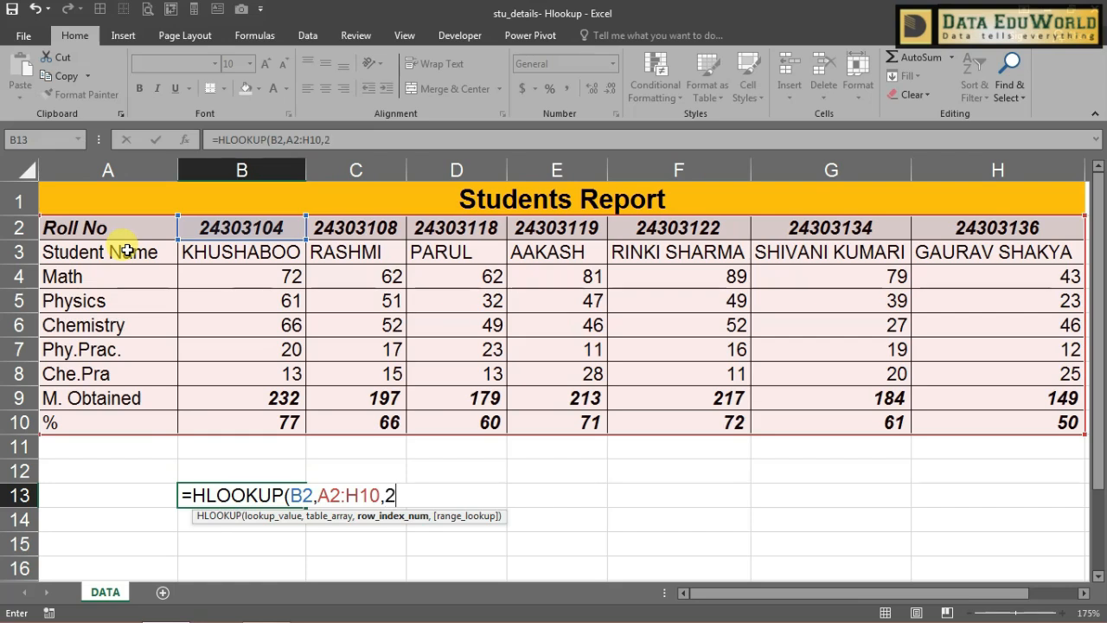
text(,)
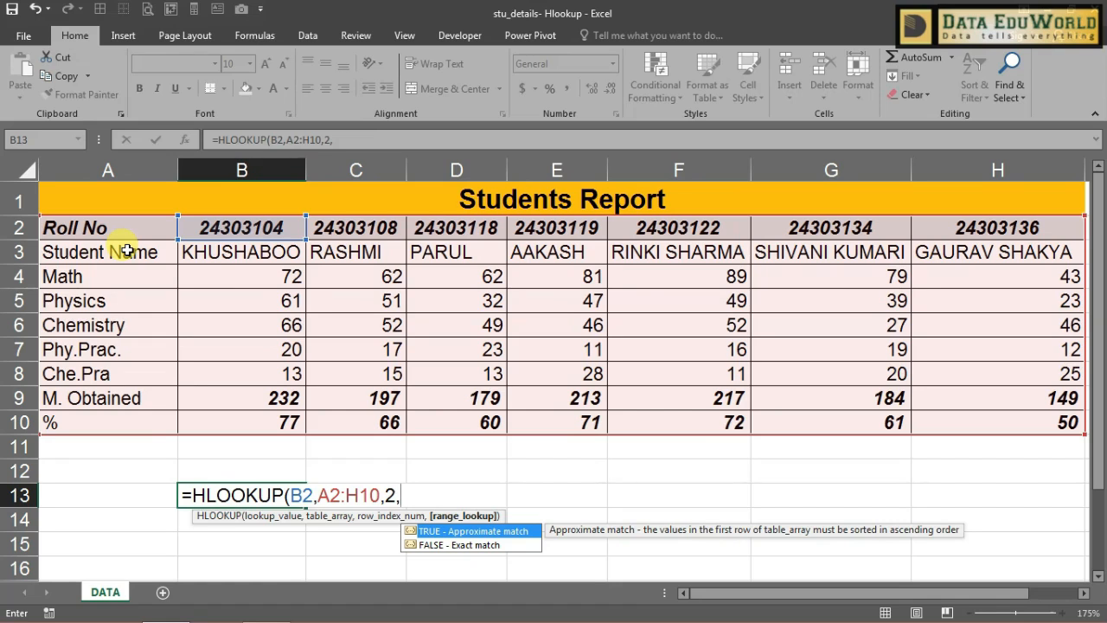
click(441, 545)
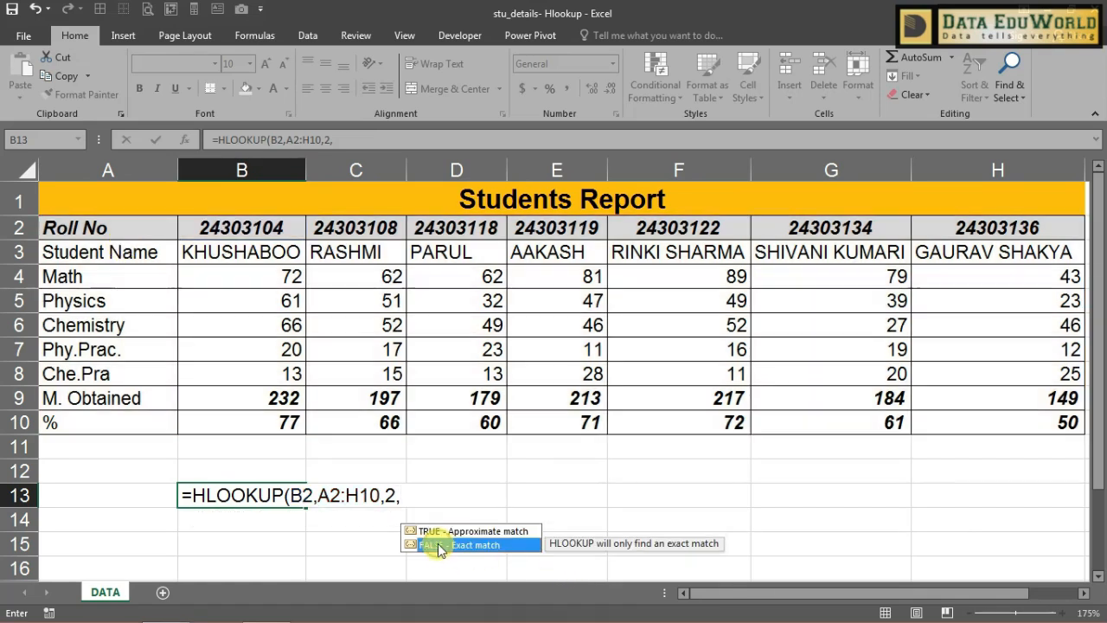
double_click(439, 544)
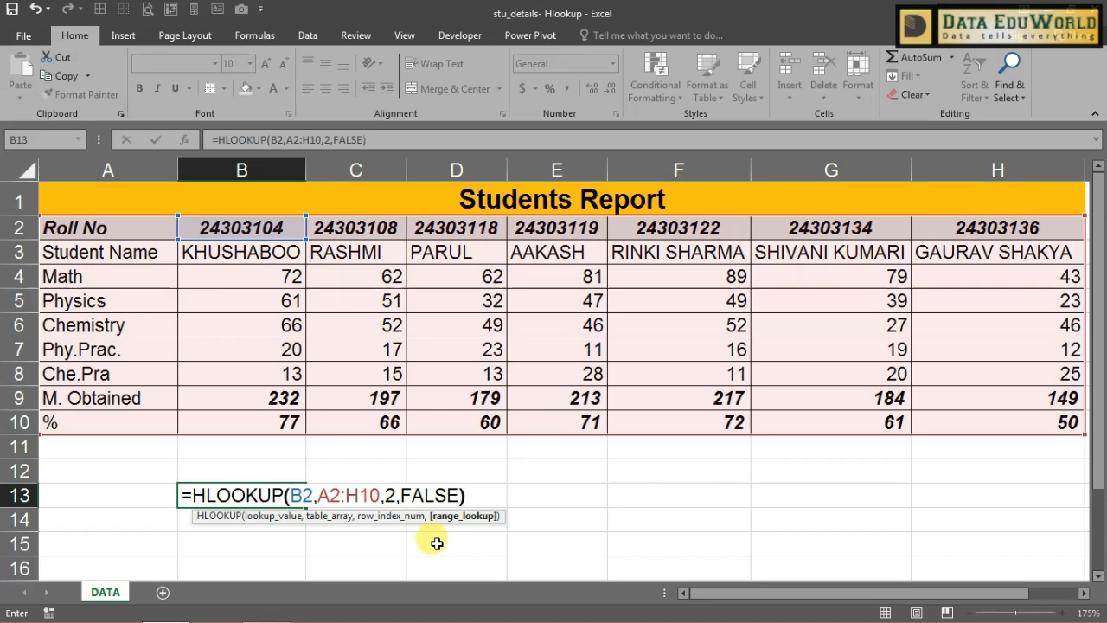
key(Return)
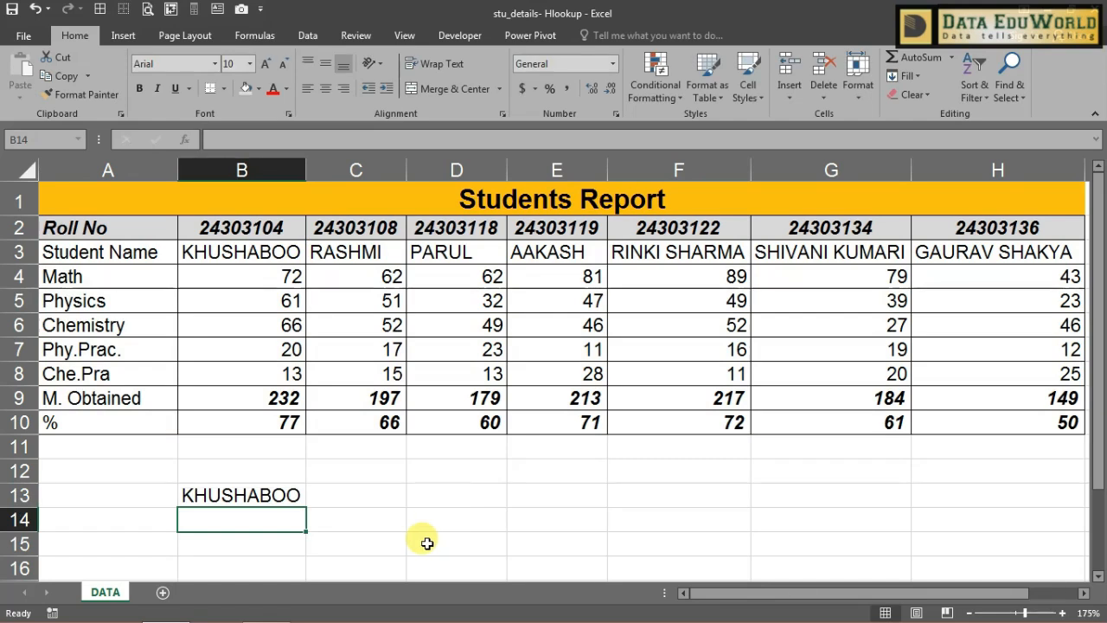
Step: Make B13's references absolute ($B$2, $A$2:$H$10) and fill the formula down to B14
click(296, 499)
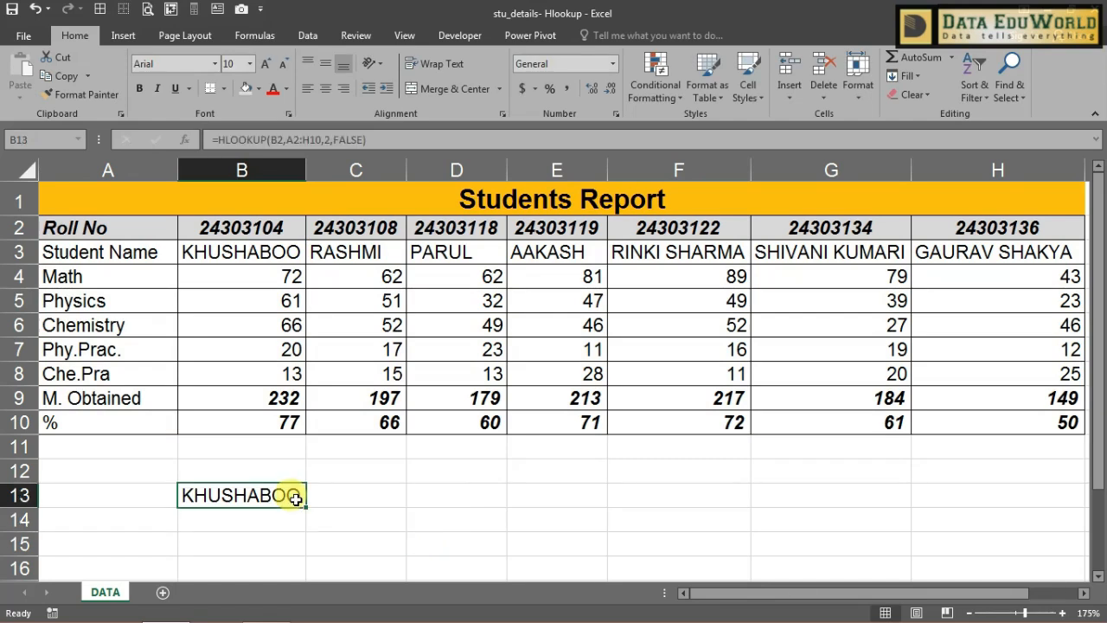
click(278, 140)
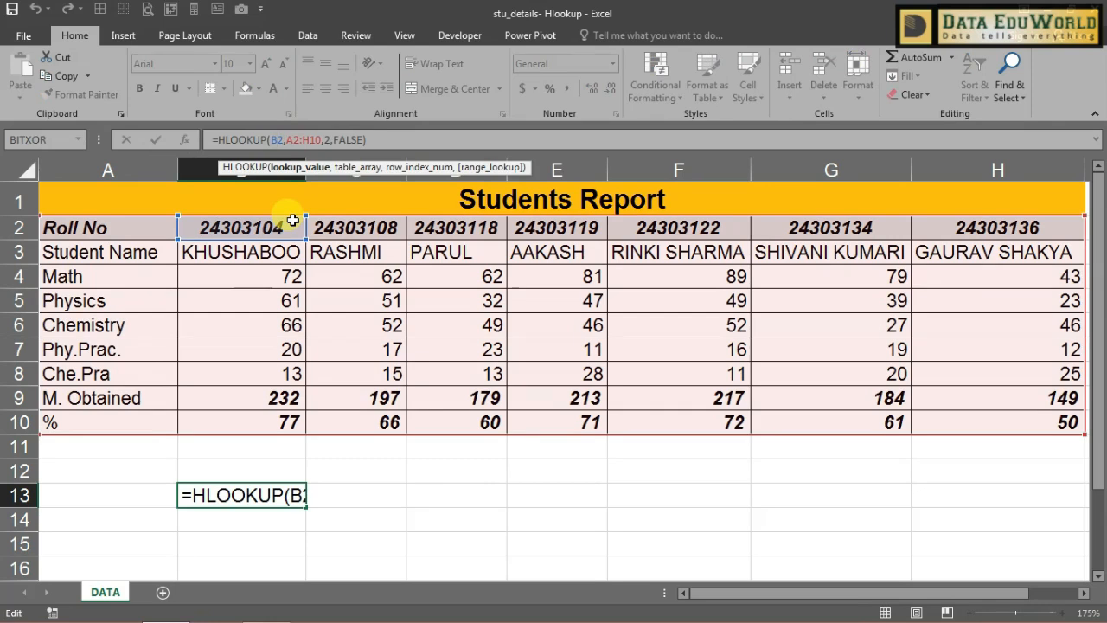
key(F4)
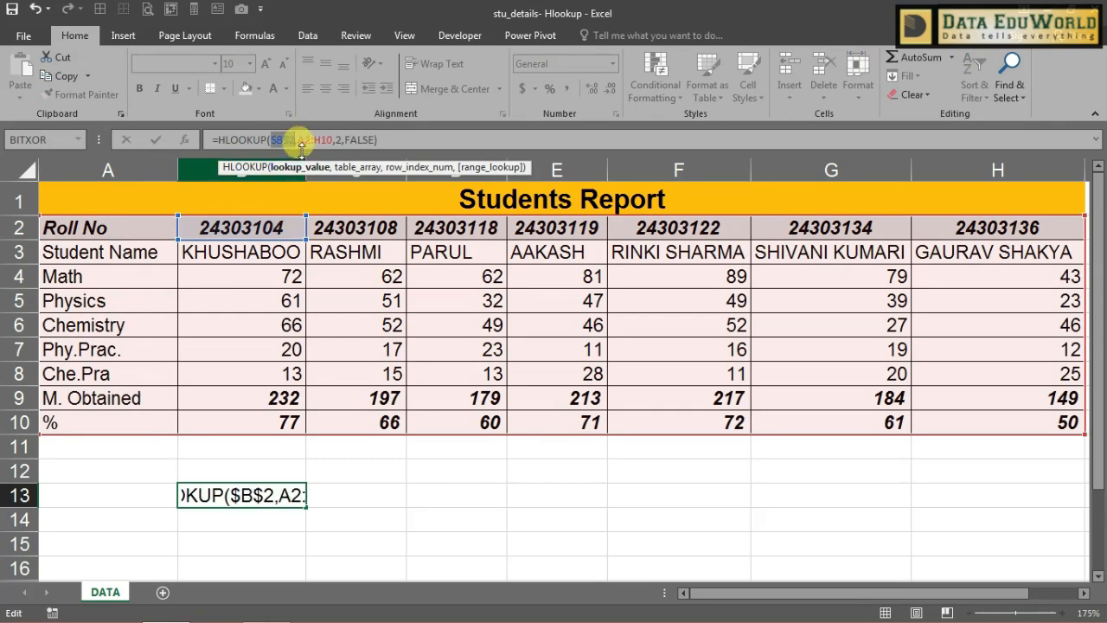
drag(297, 139, 320, 139)
key(F4)
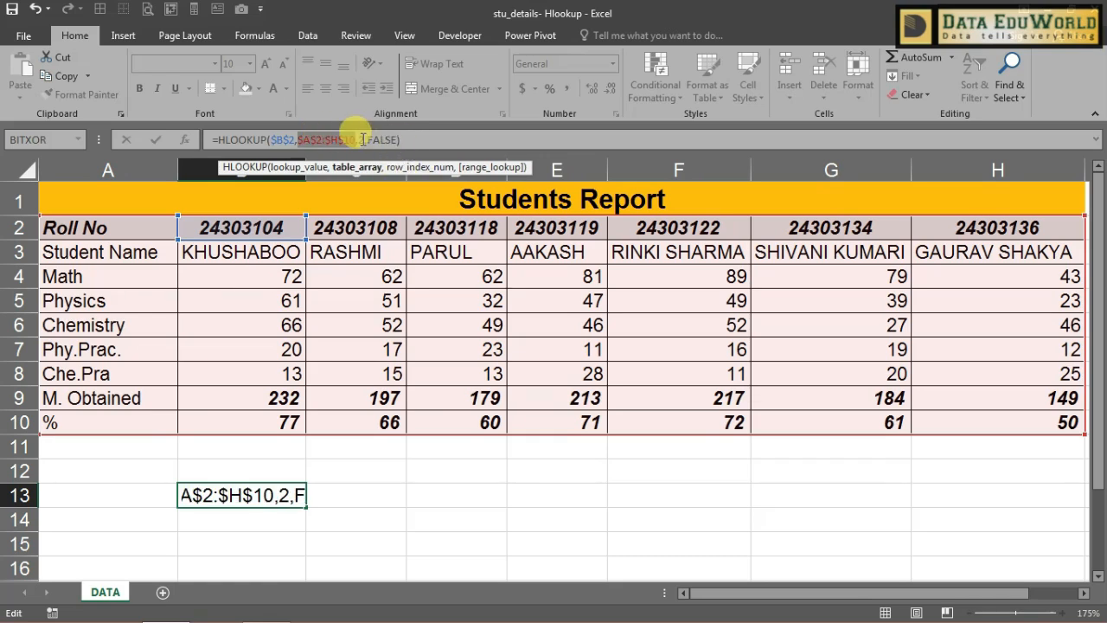
key(Return)
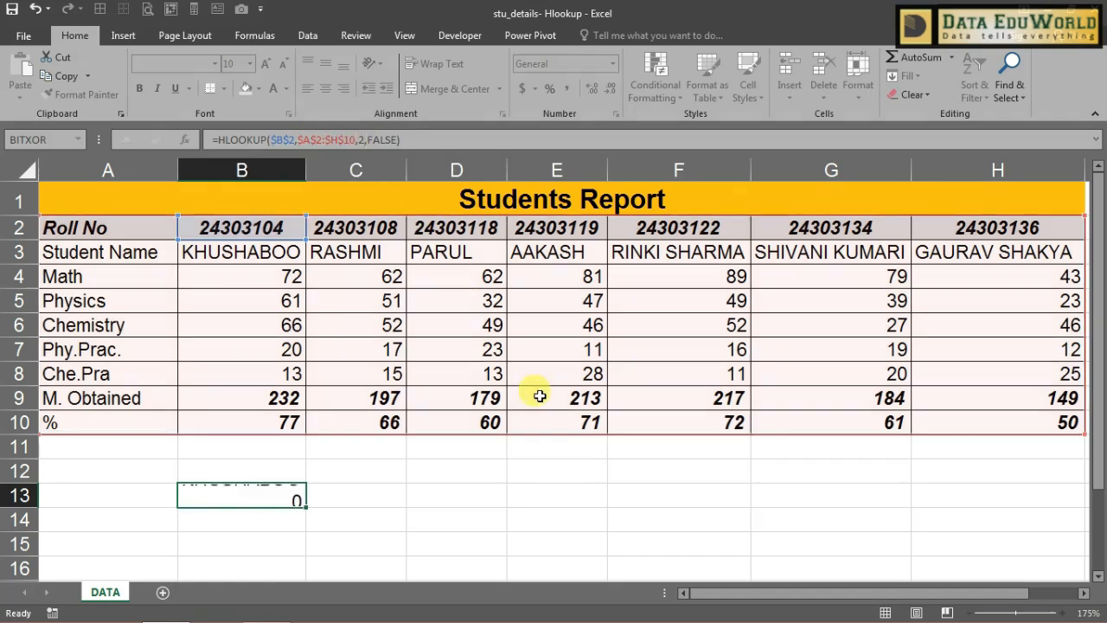
click(296, 497)
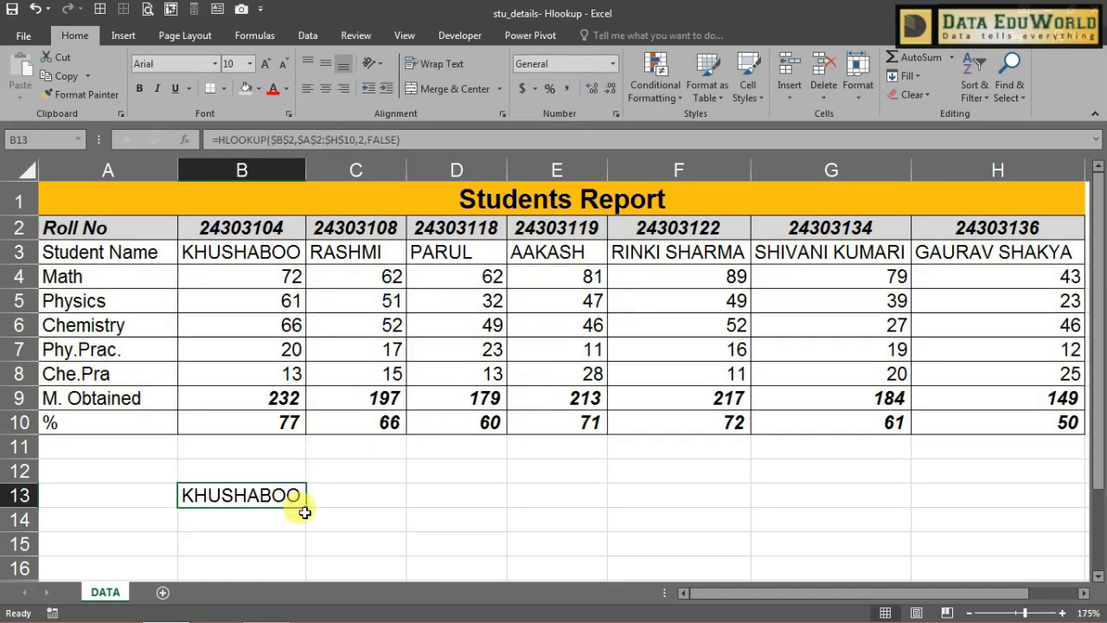
drag(304, 507, 304, 521)
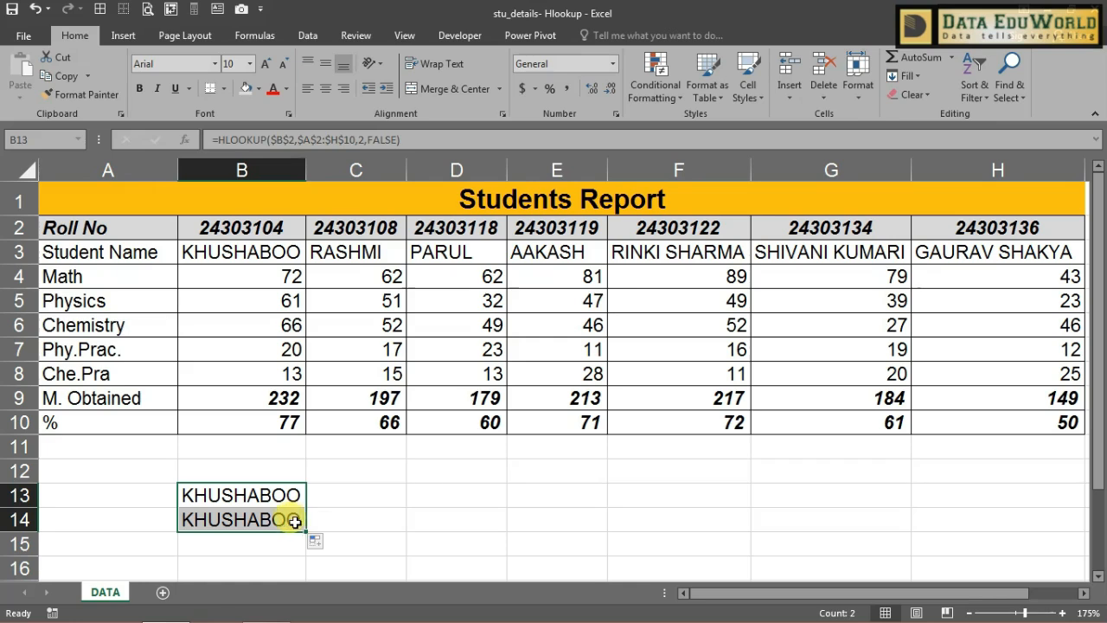
Step: Change B14's row index to 3 so it returns the Math mark 72
click(295, 521)
click(361, 140)
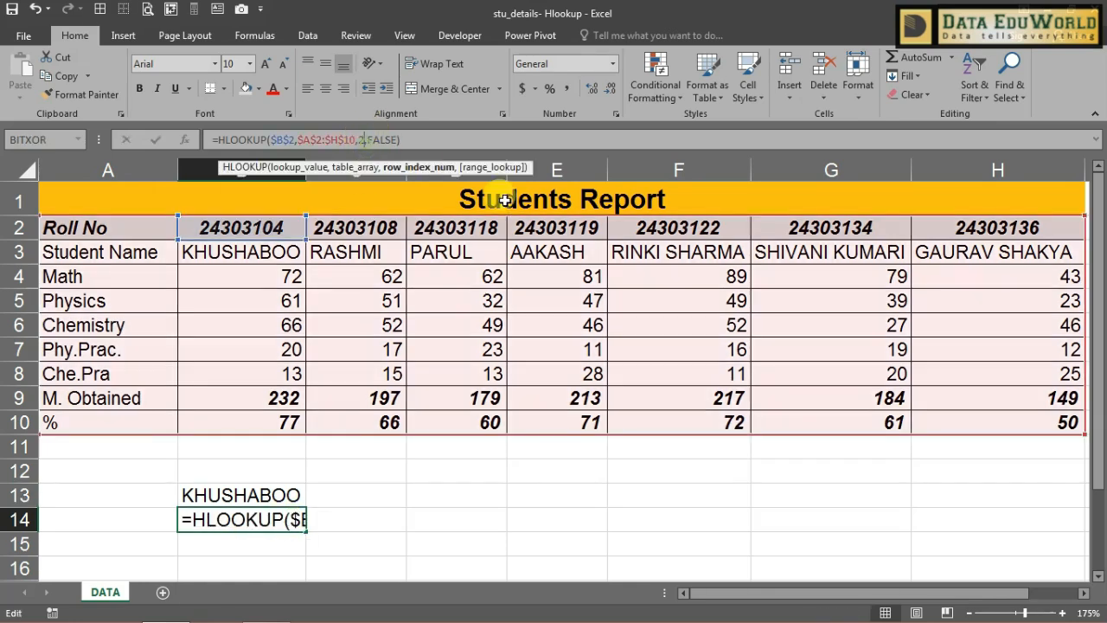
key(BackSpace)
text(3)
key(Return)
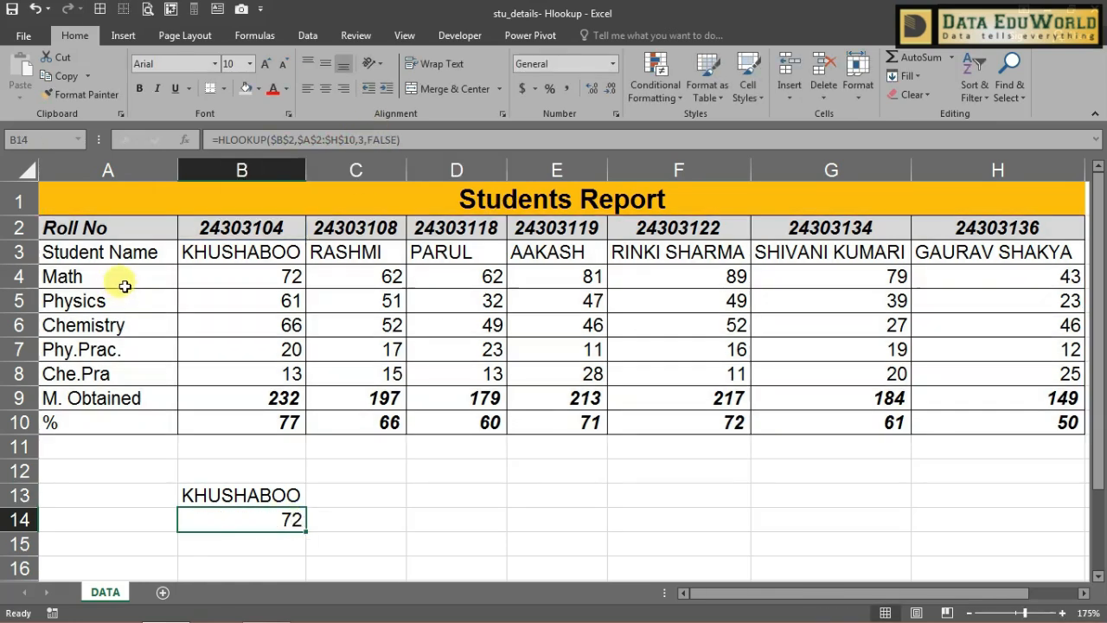
click(124, 287)
click(286, 249)
click(292, 276)
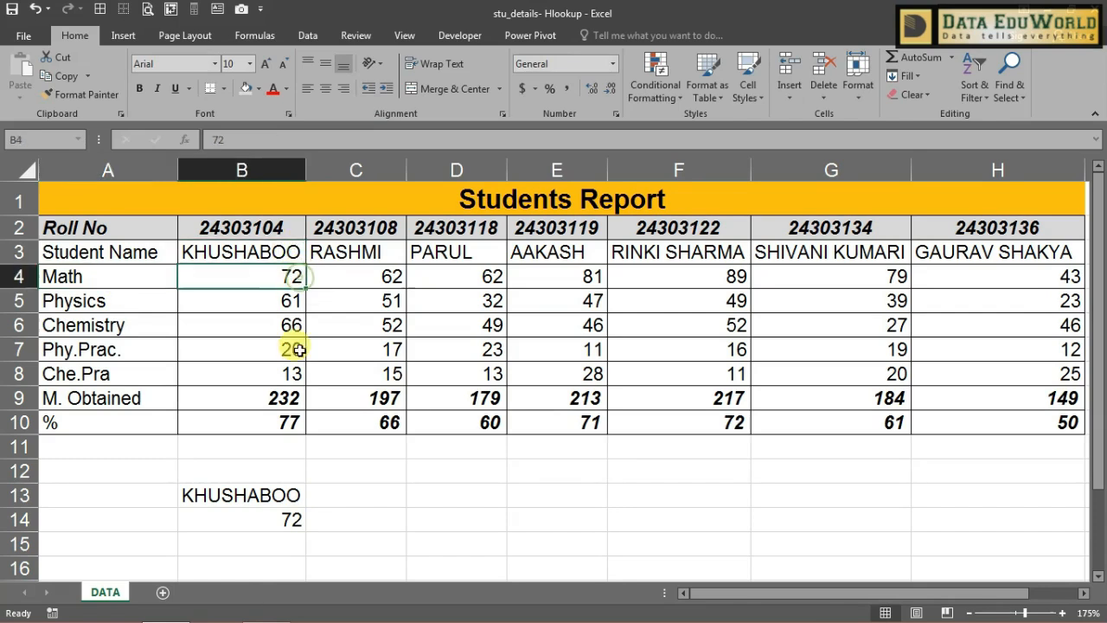
Step: Copy the formula into B15 with row index 4 for the Physics mark 61
click(285, 543)
key(ctrl+d)
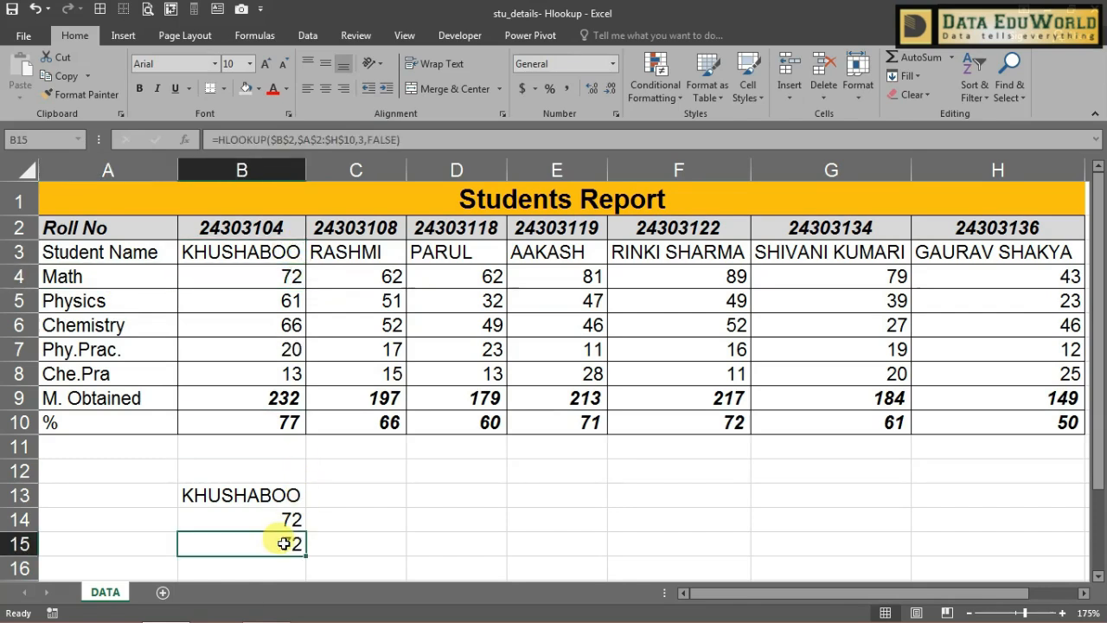
double_click(284, 543)
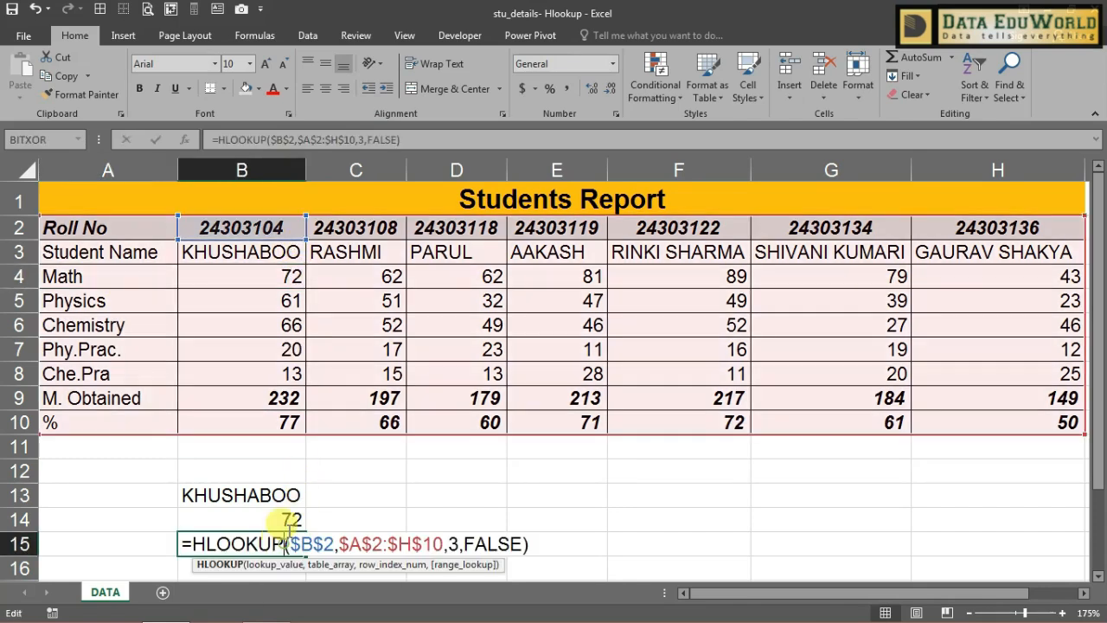
click(360, 140)
key(BackSpace)
text(4)
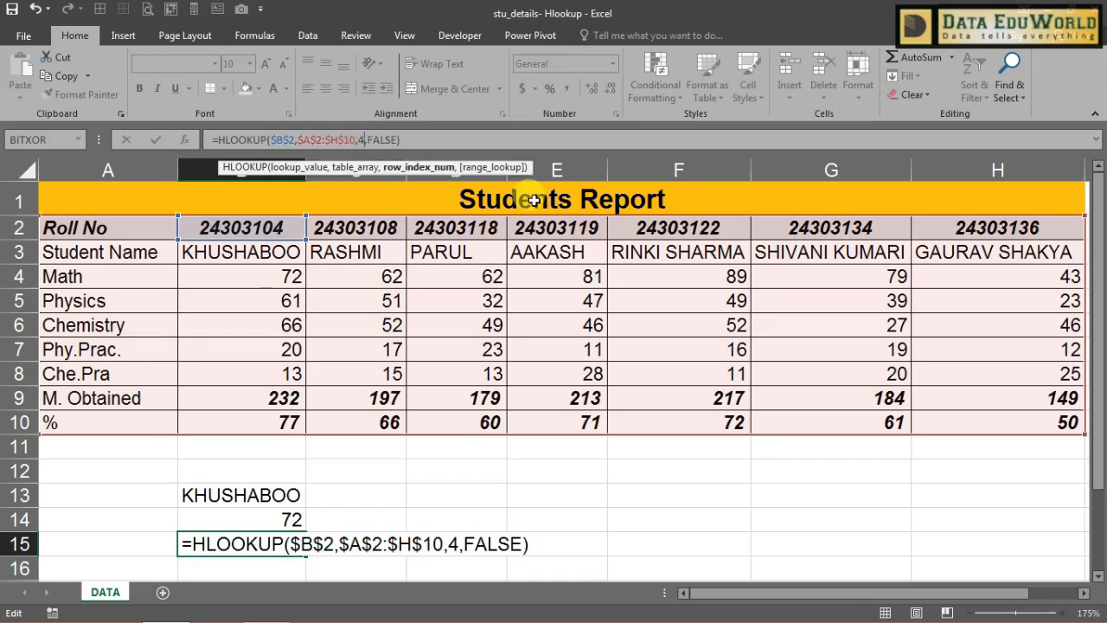
key(Return)
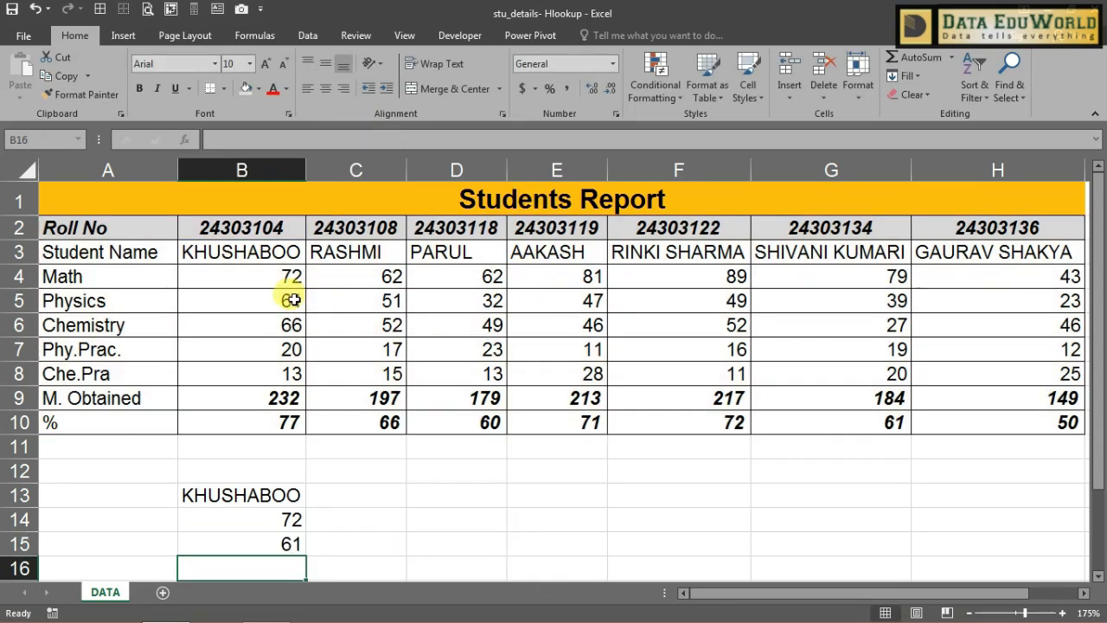
click(291, 299)
Step: Copy into B16 with row index 5 for Chemistry mark 66, then fill into B17
scroll(305, 489, down, 1)
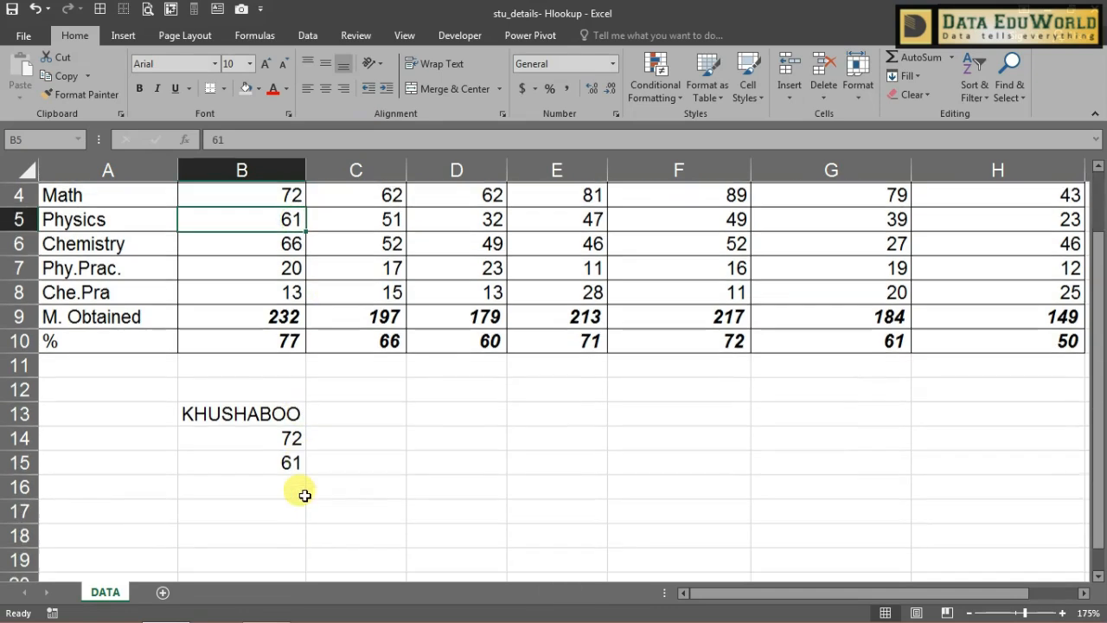
click(294, 485)
key(ctrl+d)
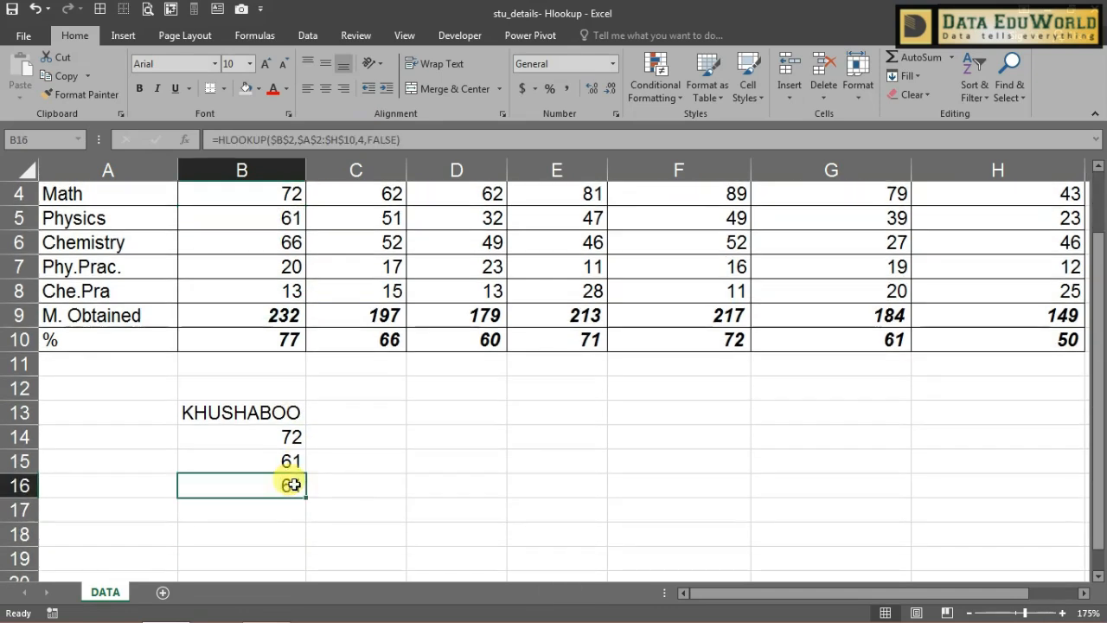
double_click(294, 485)
click(460, 485)
key(BackSpace)
text(5)
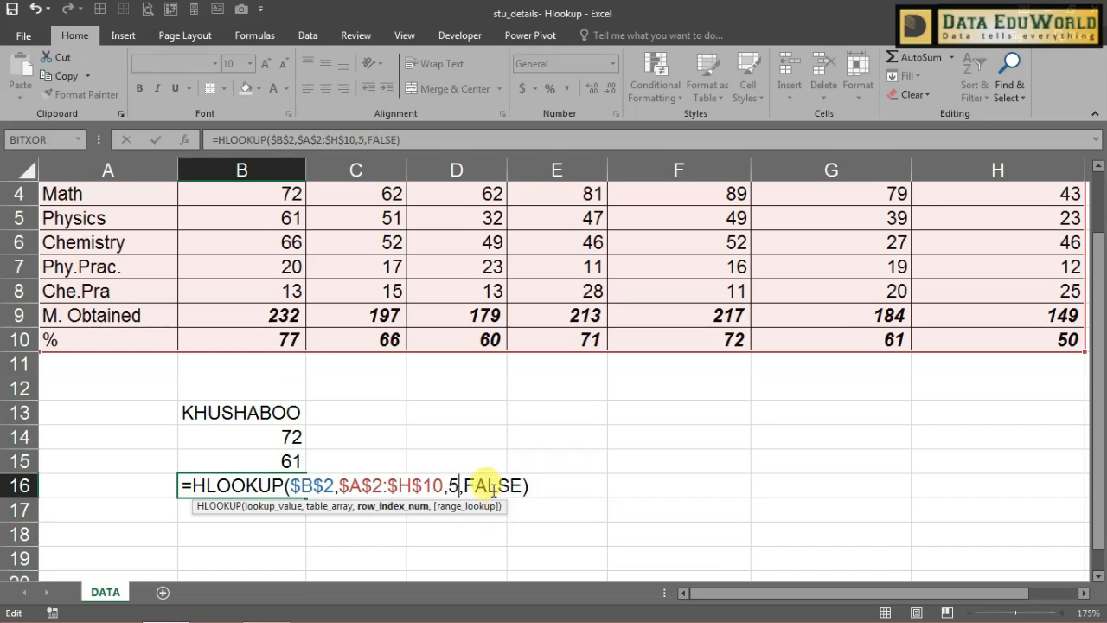
key(Return)
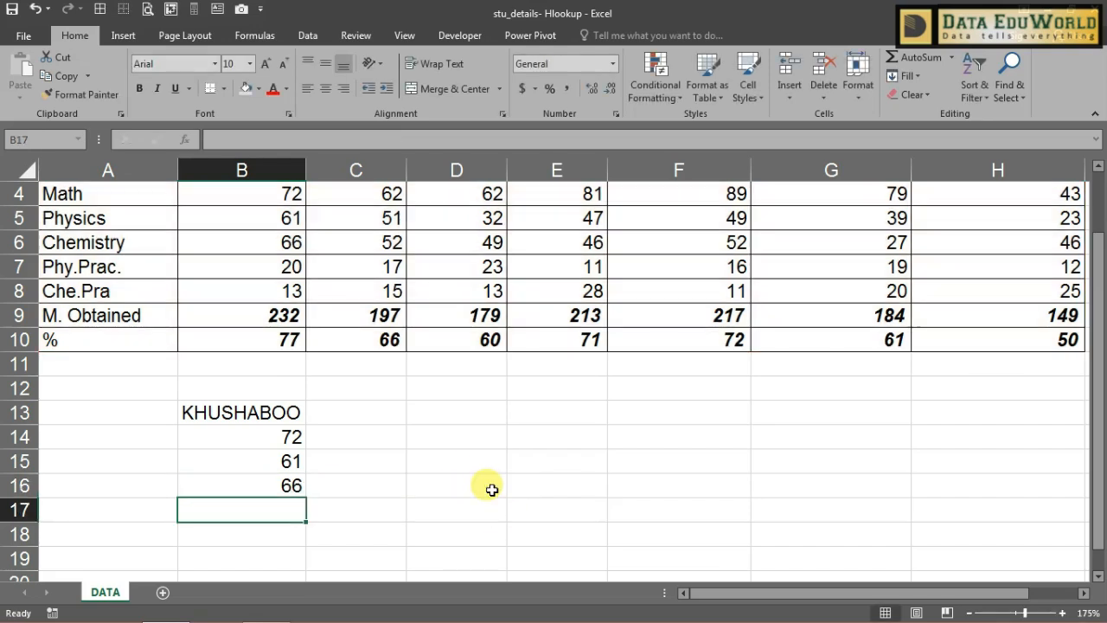
key(ctrl+d)
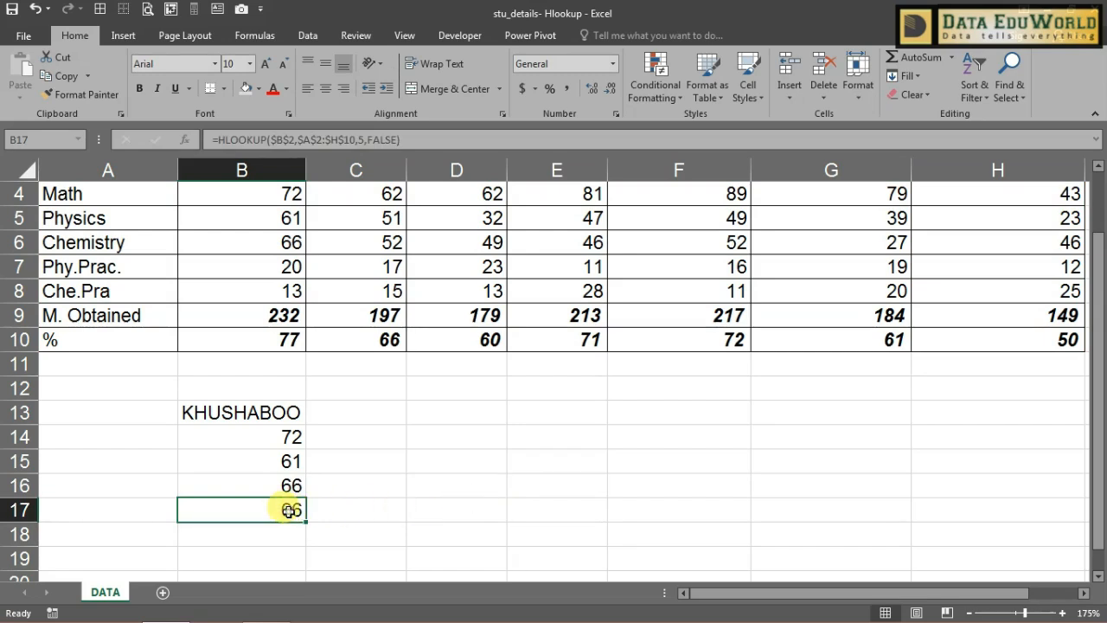
Step: Set row indexes 6 and 7 in B17 and B18, returning 20 and 13
double_click(288, 511)
click(456, 511)
key(BackSpace)
text(6)
key(Return)
key(ctrl+d)
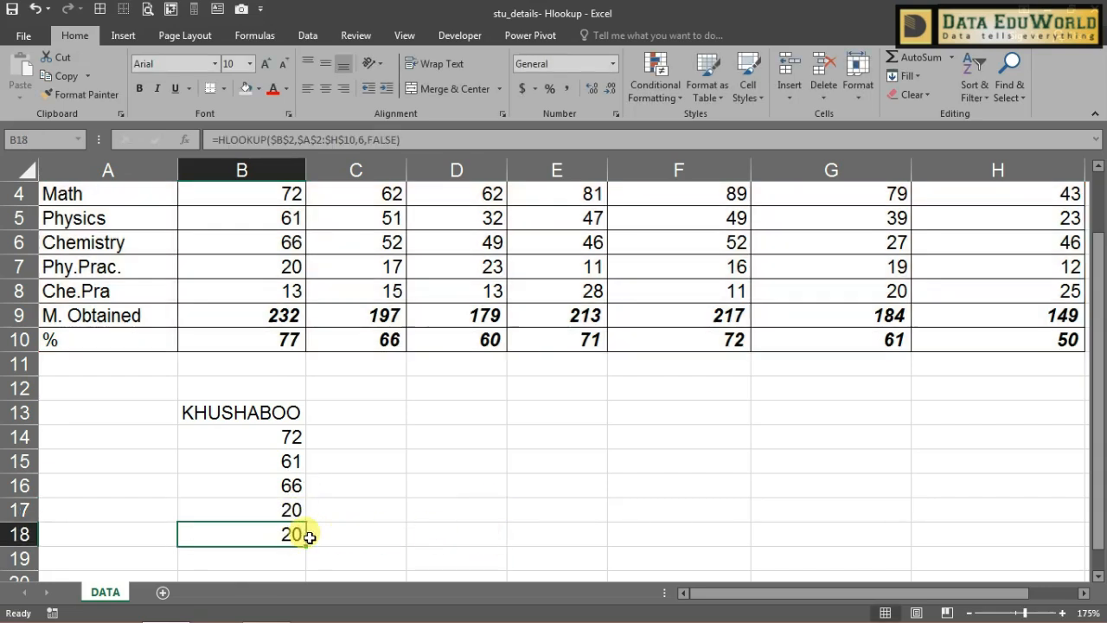
double_click(285, 534)
click(456, 539)
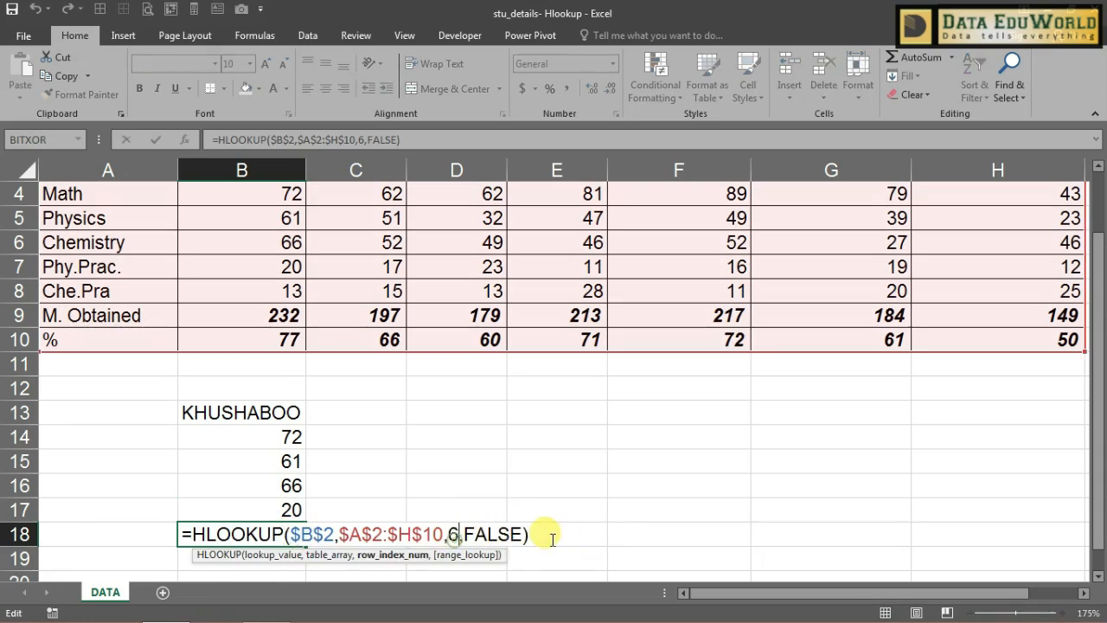
key(BackSpace)
text(7)
key(Return)
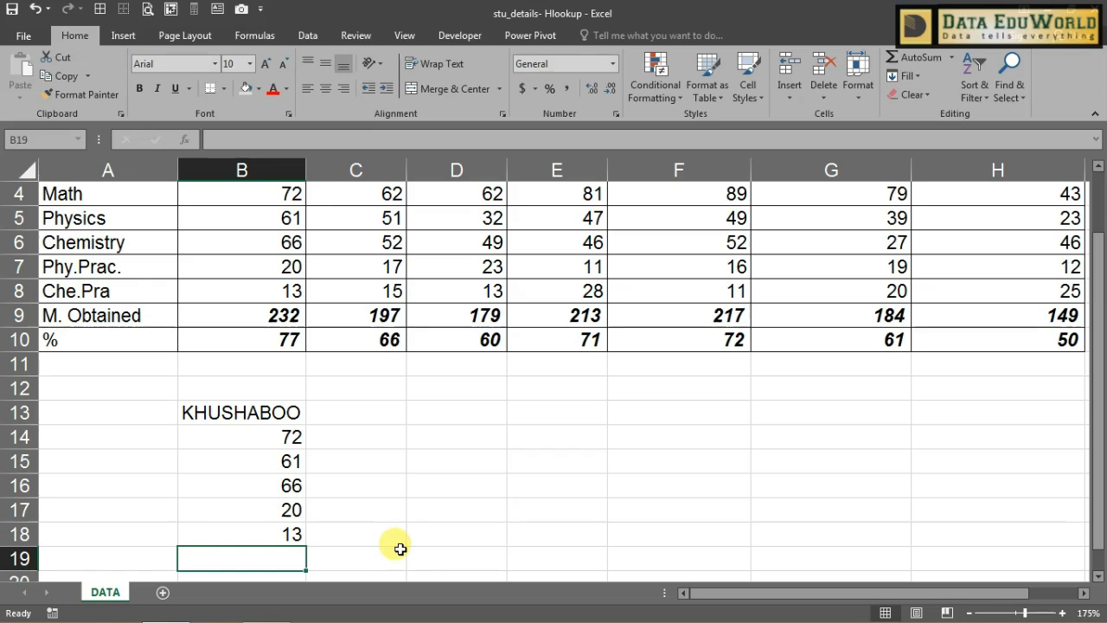
Step: Fill into B19 and B20 with row indexes 8 and 9, returning total 232 and 77%
key(ctrl+d)
double_click(292, 558)
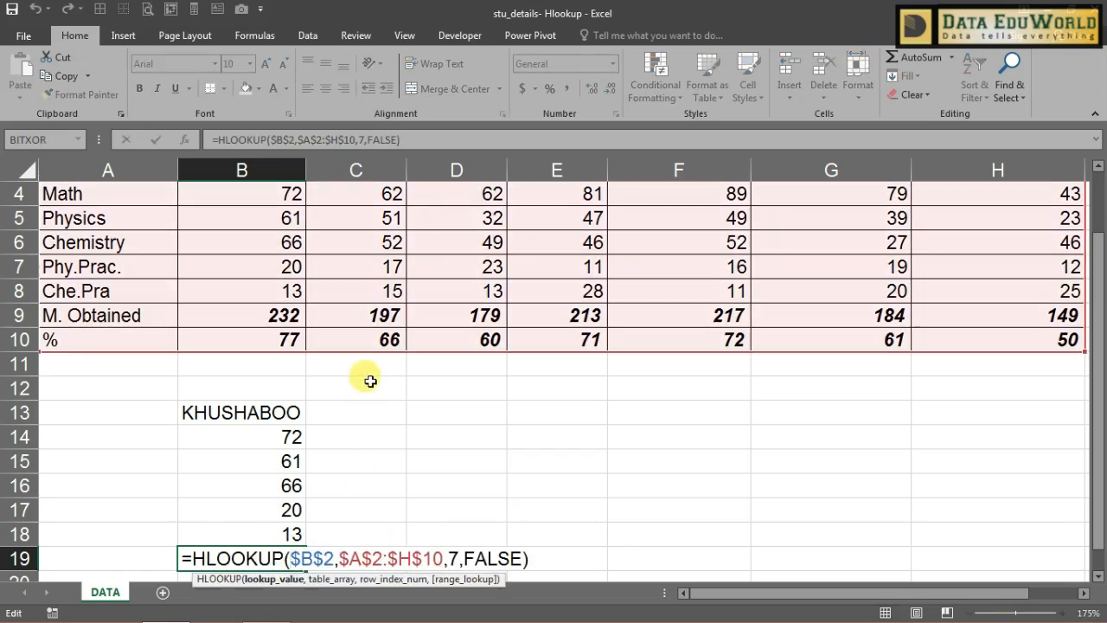
click(456, 558)
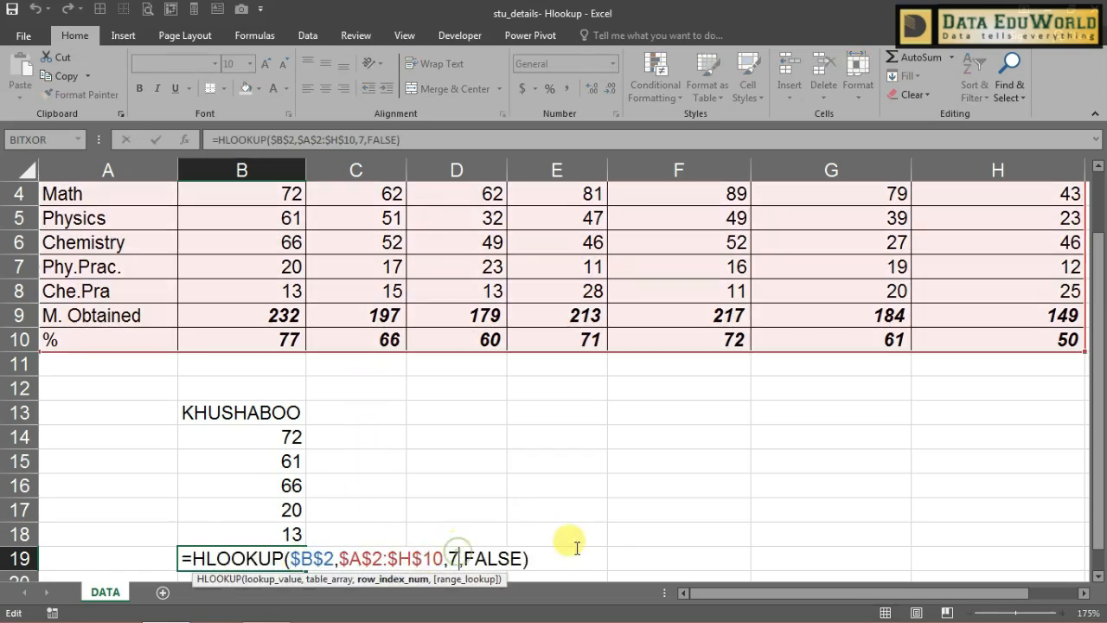
key(BackSpace)
text(8)
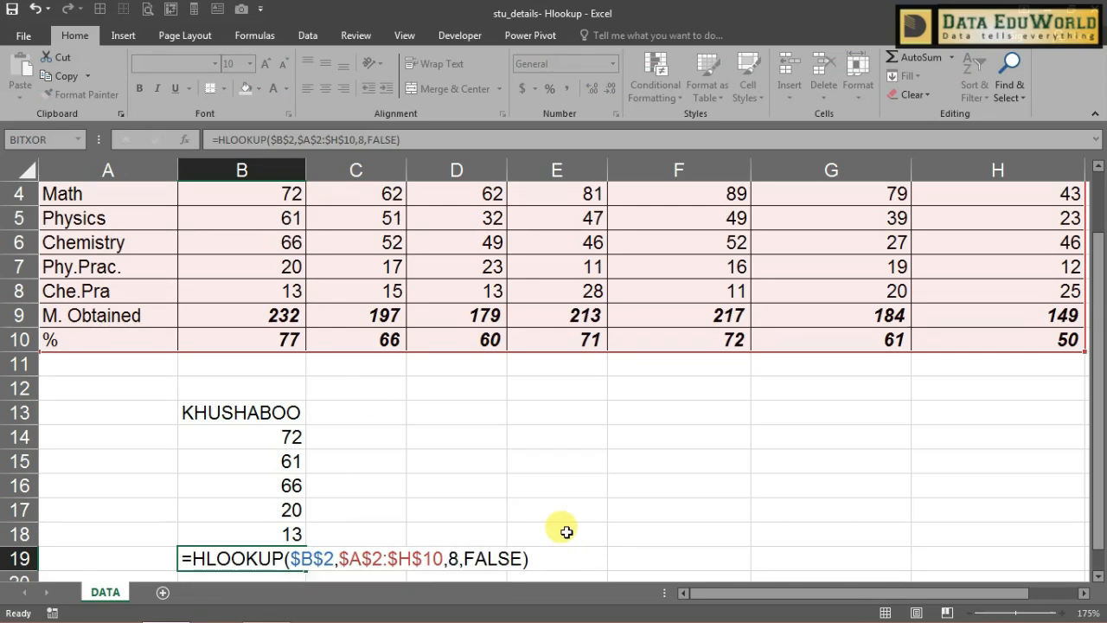
key(Return)
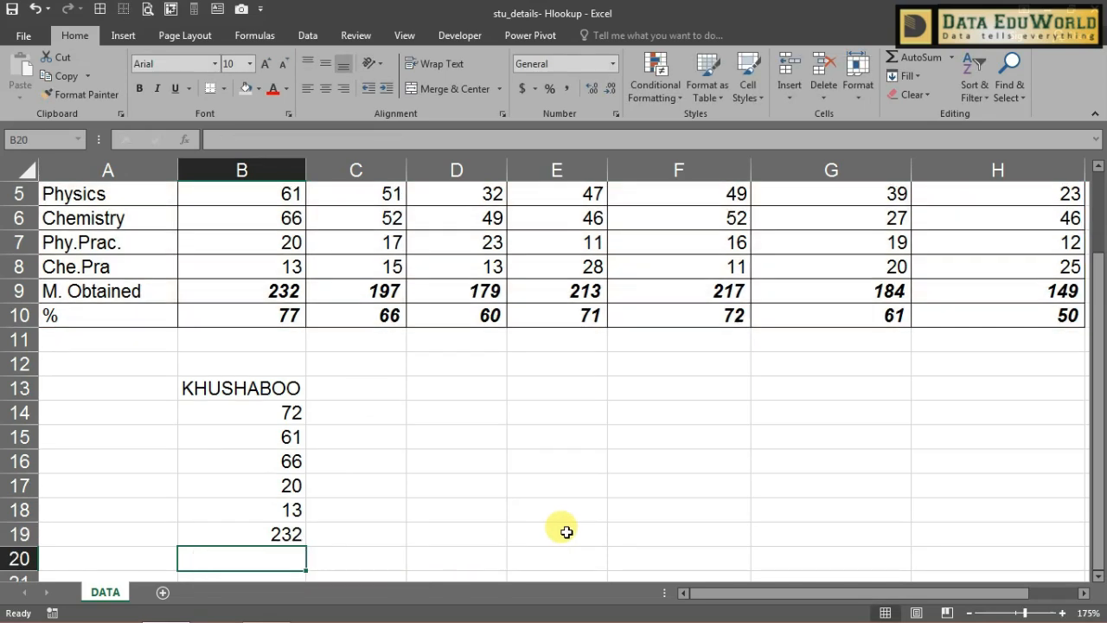
key(ctrl+d)
key(F2)
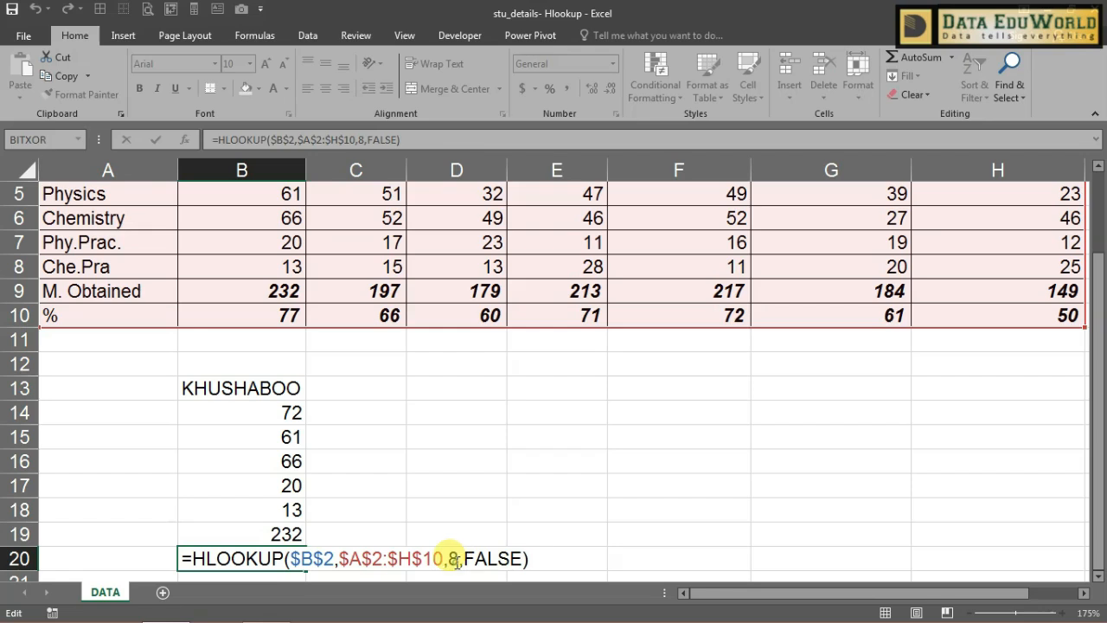
click(456, 561)
key(BackSpace)
text(9)
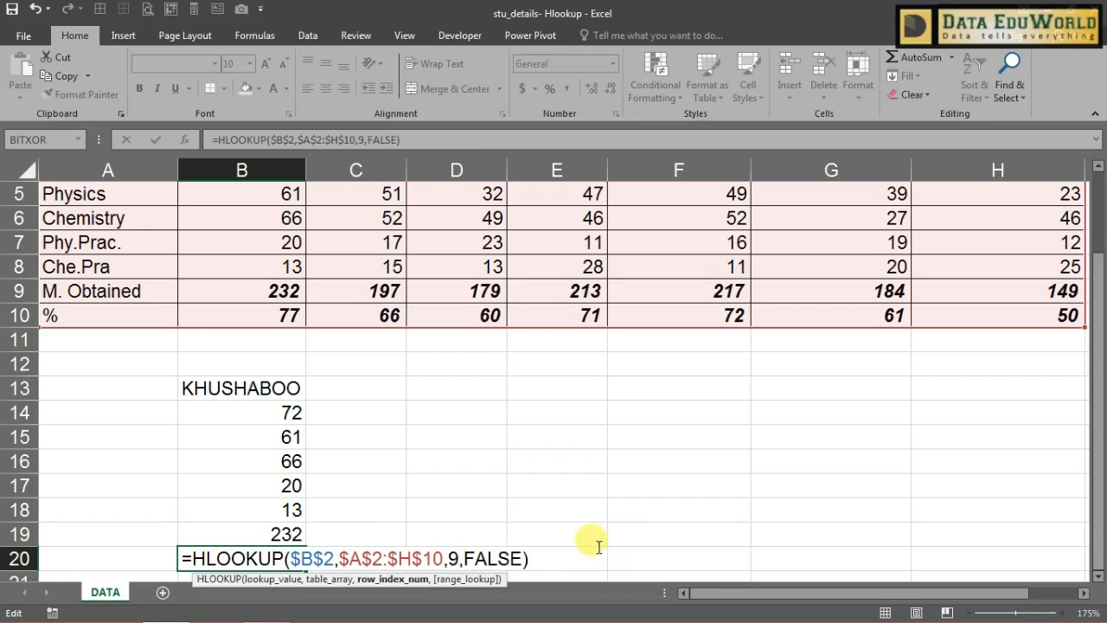
key(Return)
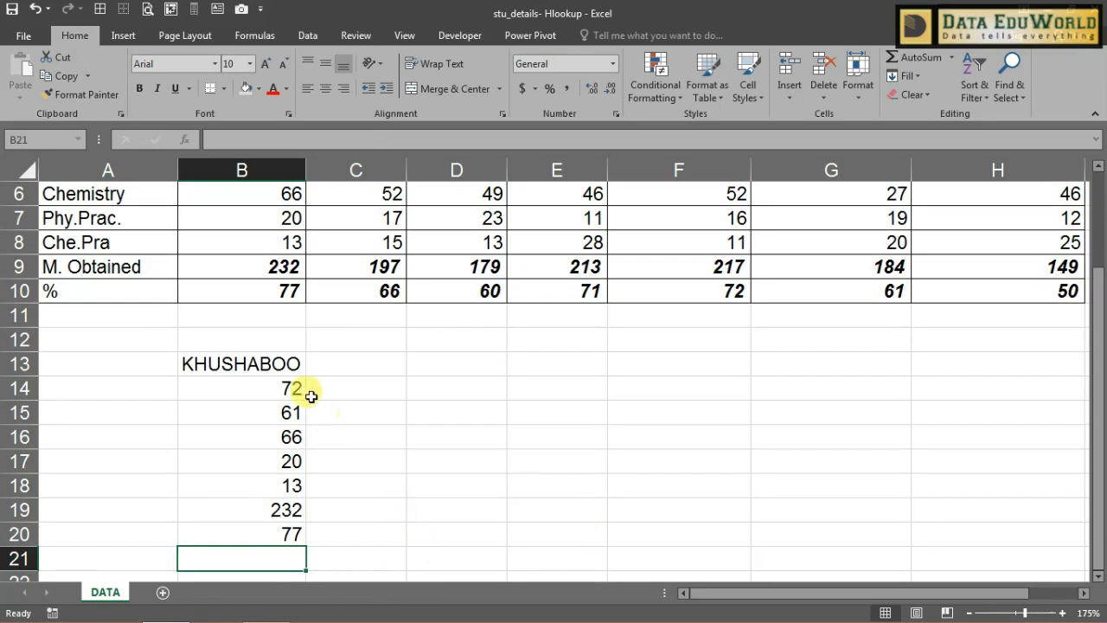
drag(291, 365, 290, 533)
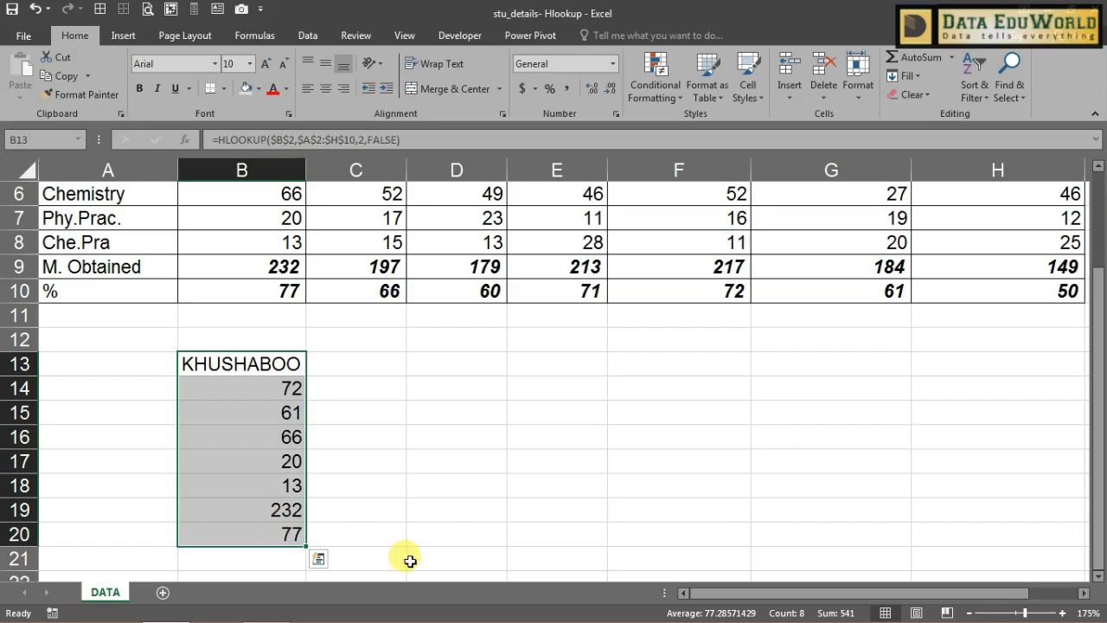
scroll(410, 561, up, 1)
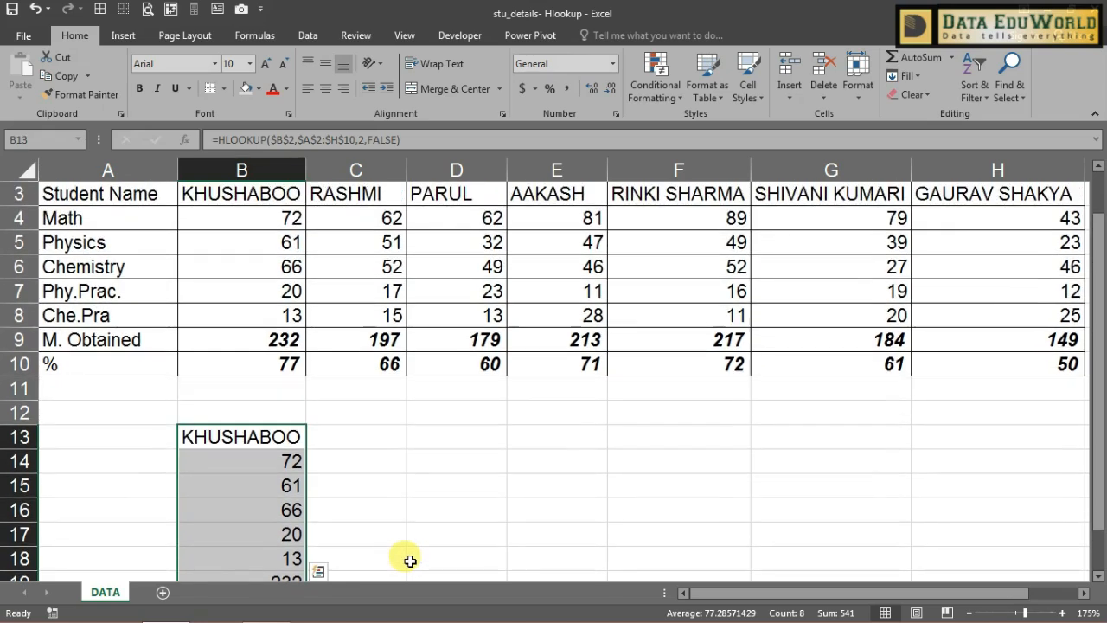
Step: Replace B13's lookup value $B$2 with $B$12, which makes it show #N/A
scroll(410, 560, up, 1)
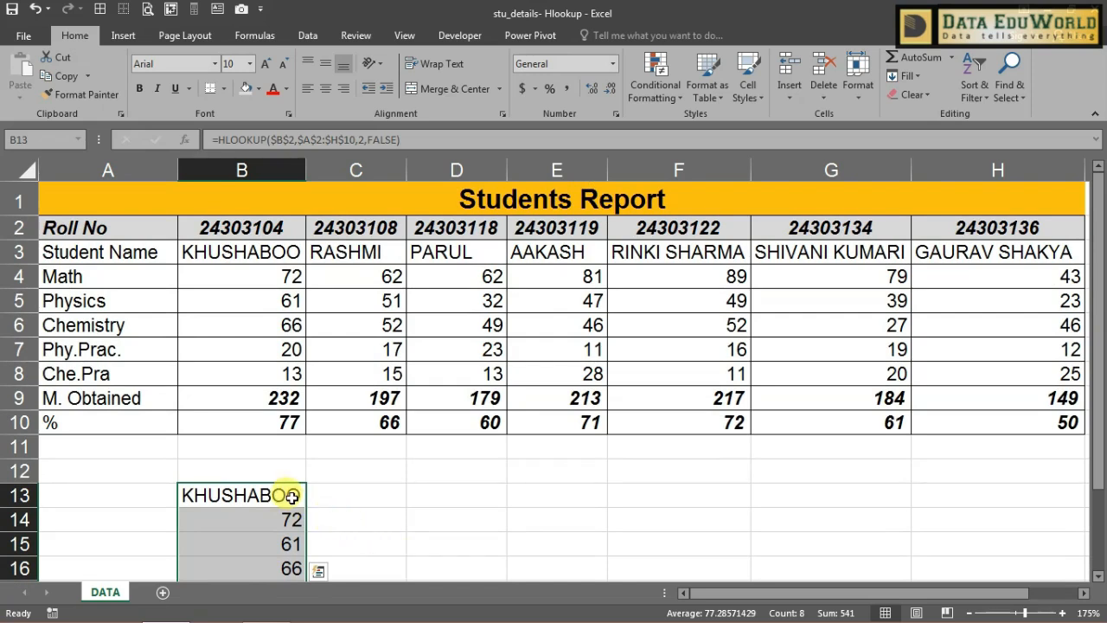
double_click(292, 495)
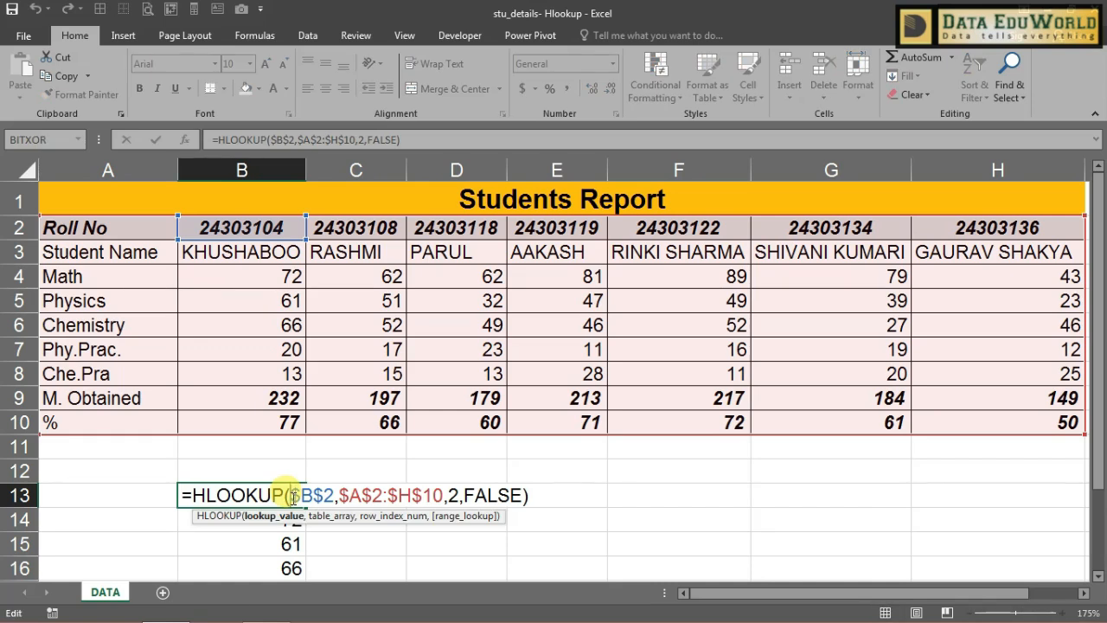
key(Escape)
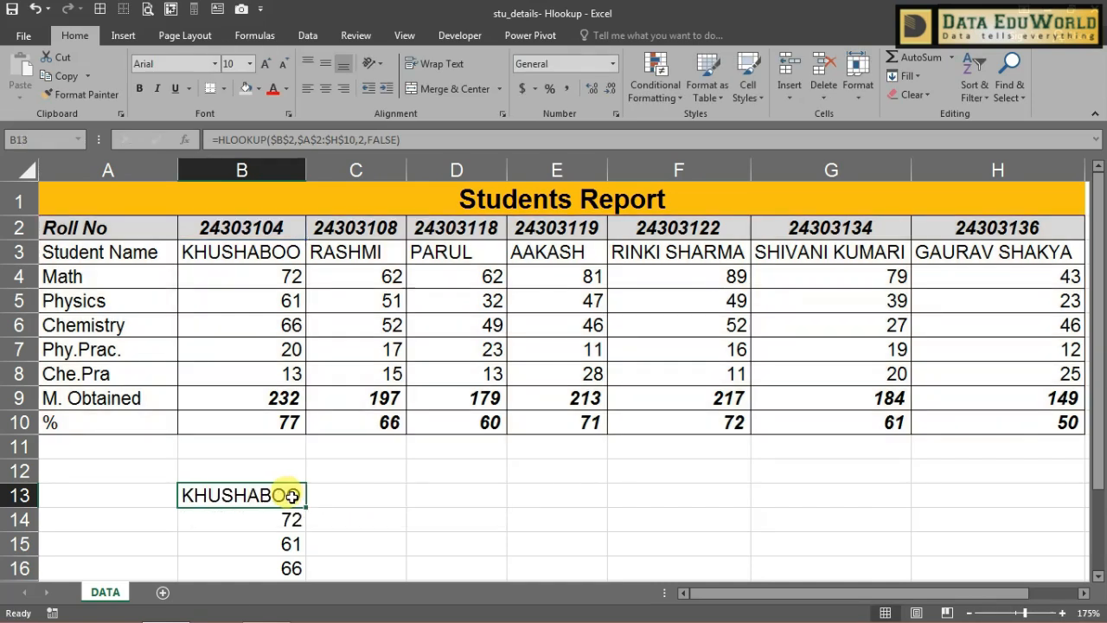
click(286, 139)
key(BackSpace)
key(BackSpace)
key(BackSpace)
key(BackSpace)
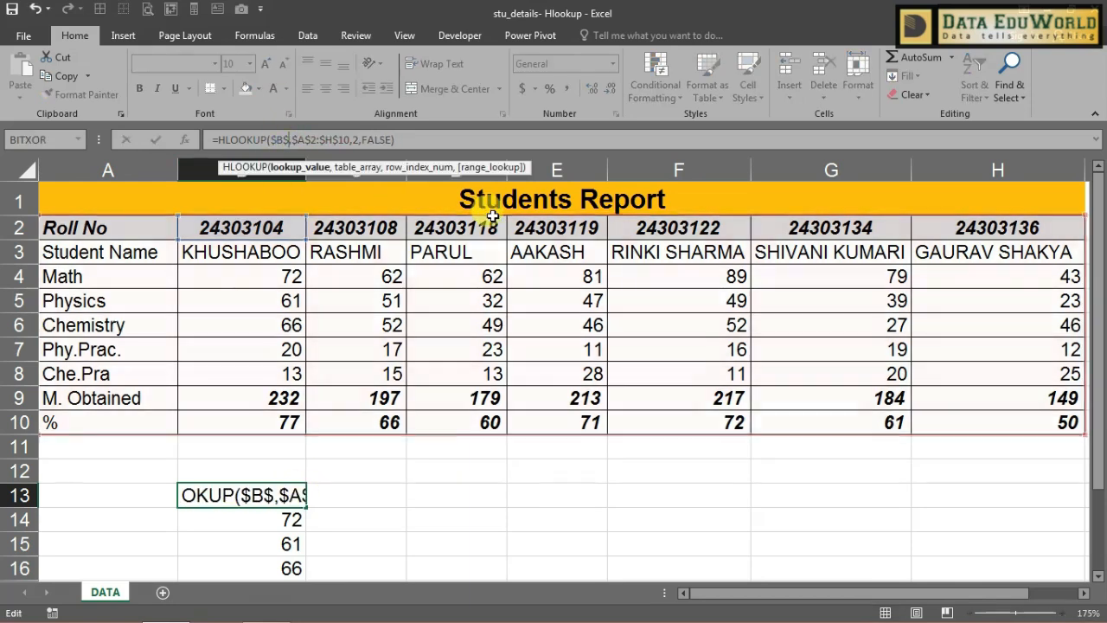
click(281, 473)
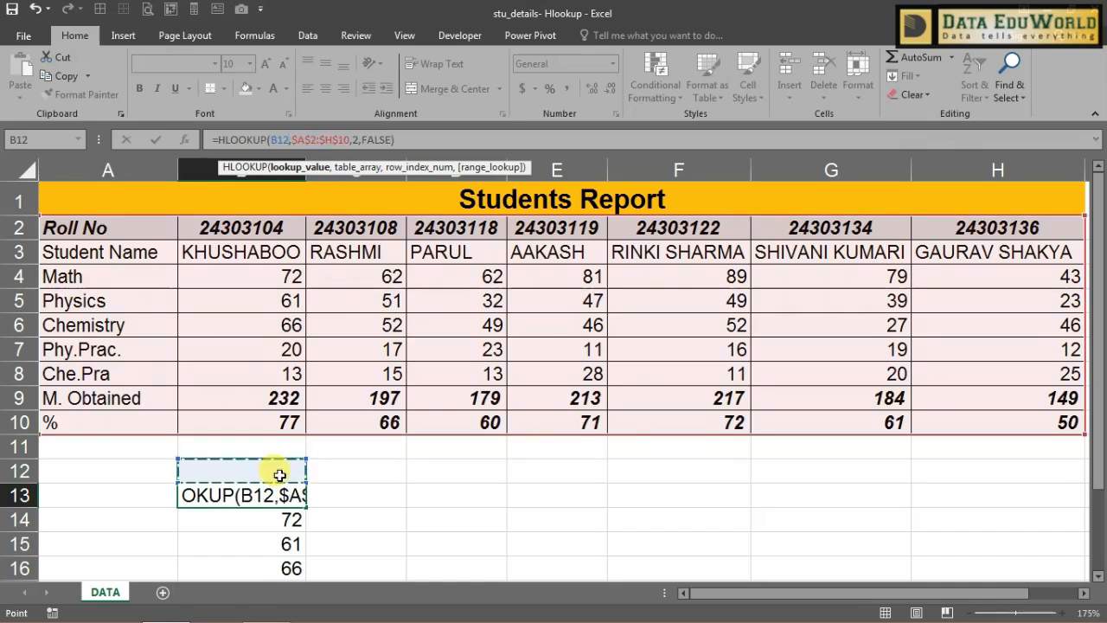
key(F4)
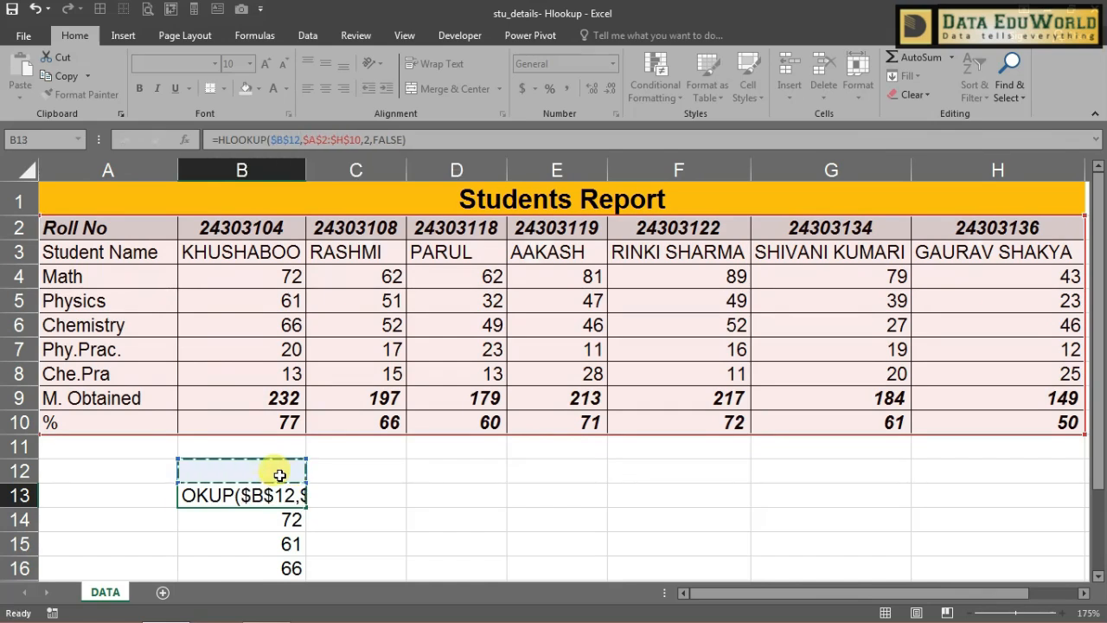
key(Return)
click(281, 488)
click(277, 470)
click(261, 224)
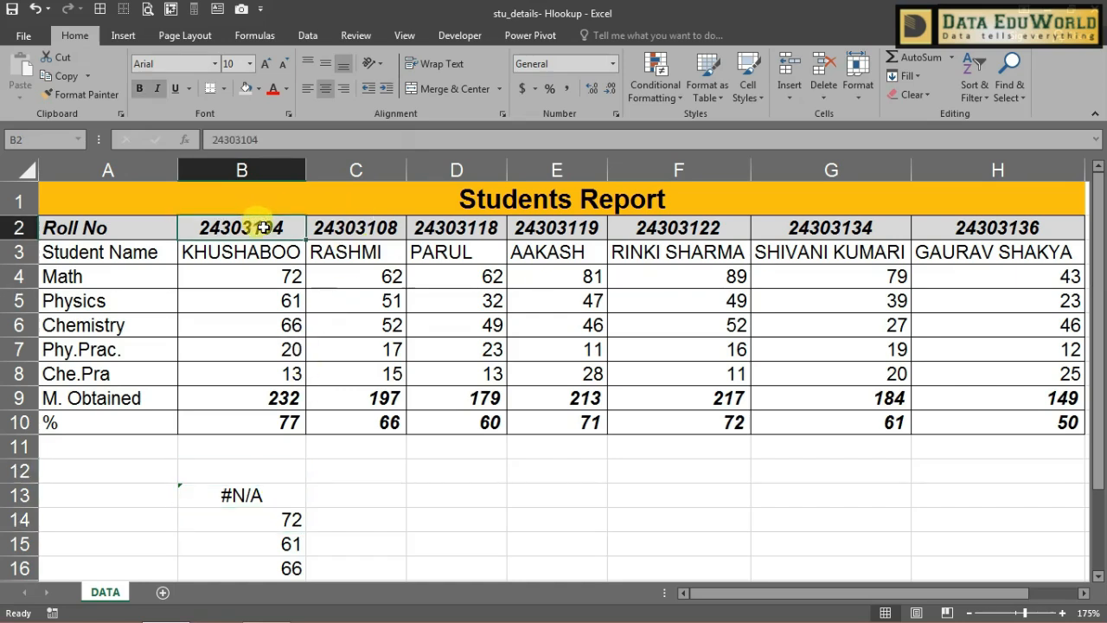
key(ctrl+c)
click(282, 470)
key(ctrl+v)
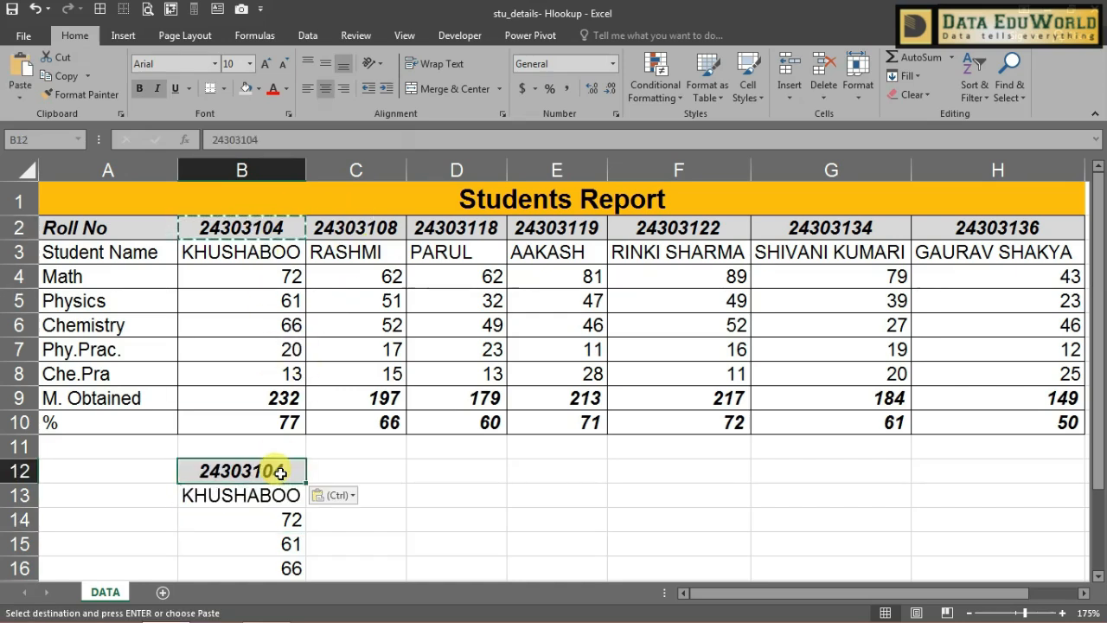
click(280, 497)
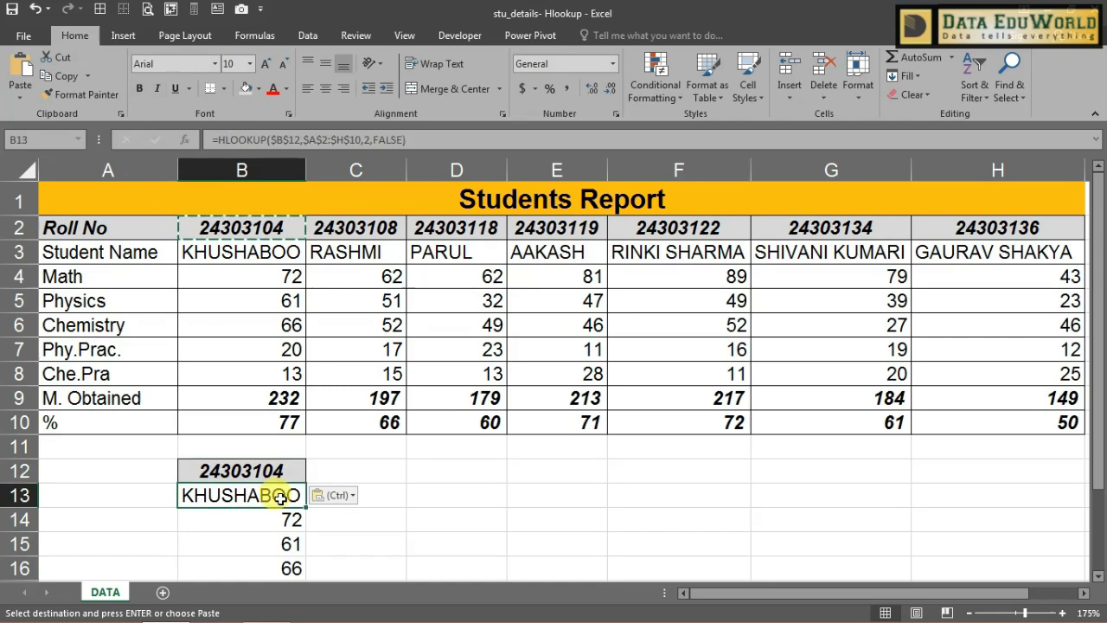
Step: Switch the B14 and B15 lookups to $B$12, returning 72 and 61
key(Down)
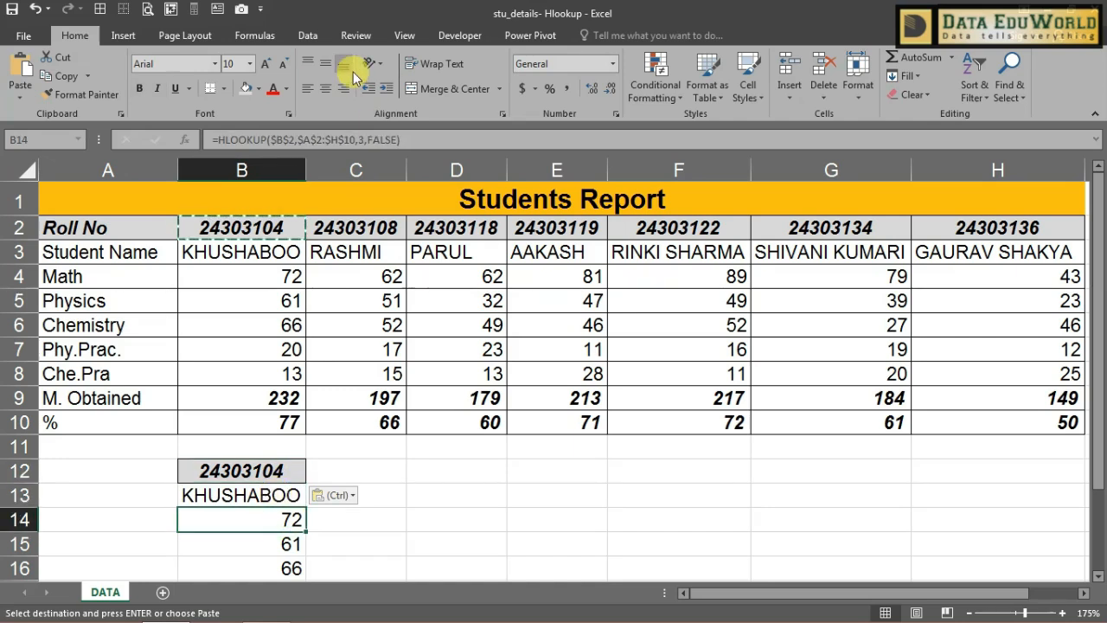
click(355, 143)
key(BackSpace)
key(BackSpace)
key(BackSpace)
key(BackSpace)
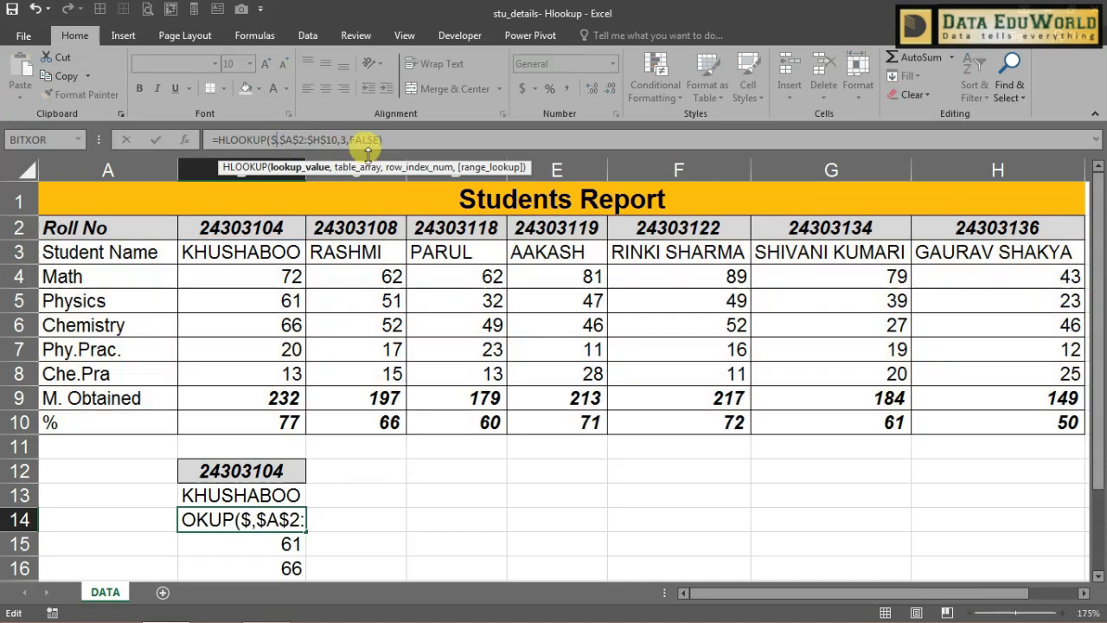
click(269, 472)
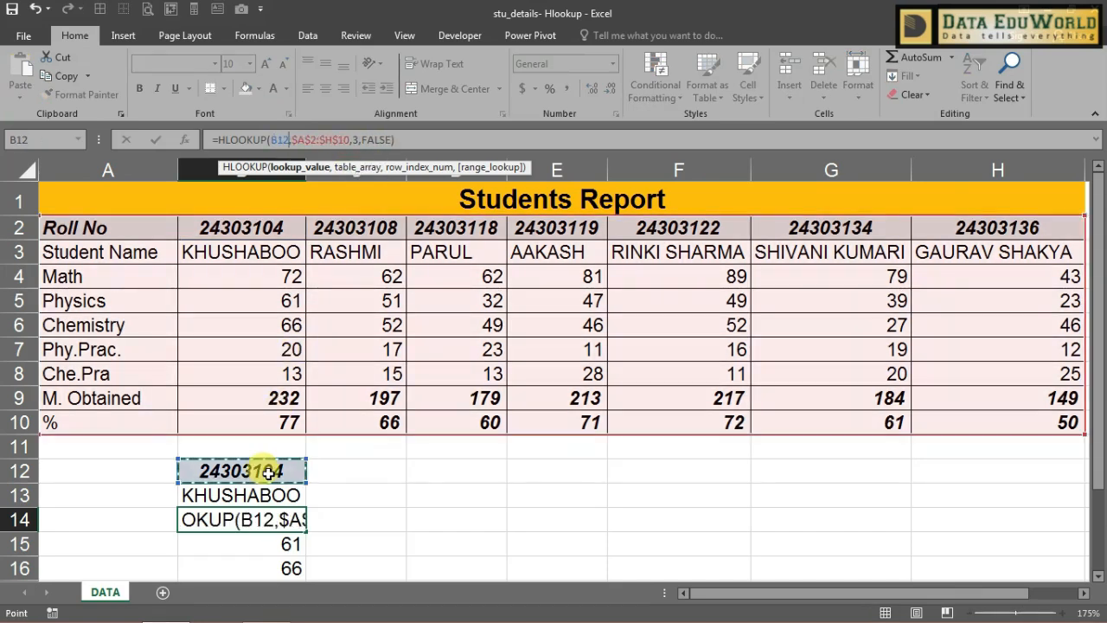
key(F4)
key(Return)
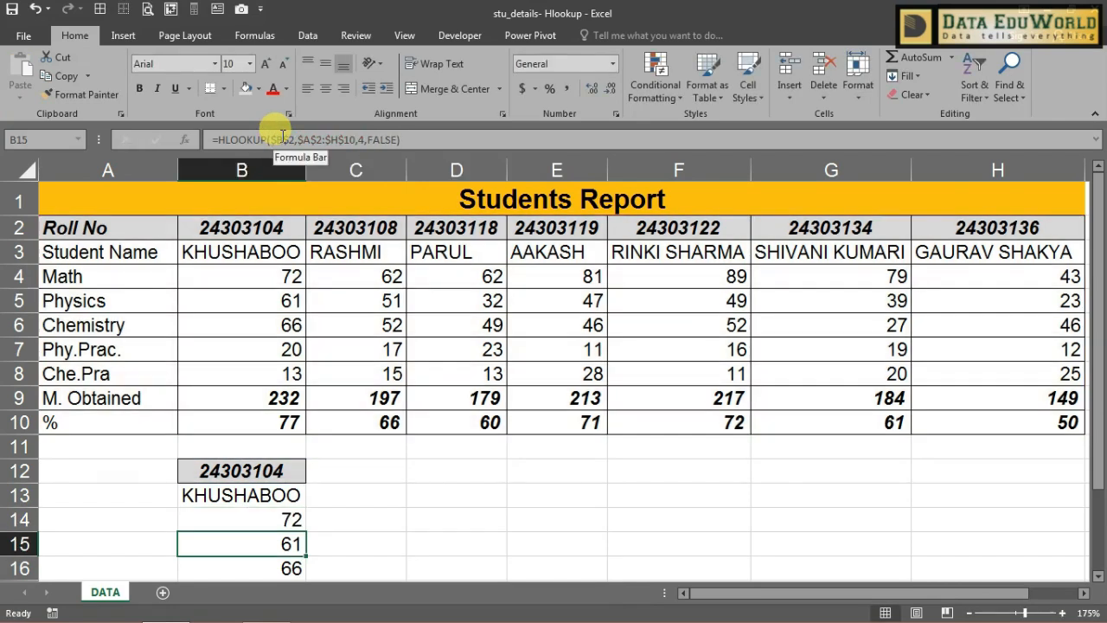
double_click(331, 544)
key(BackSpace)
key(BackSpace)
key(BackSpace)
key(BackSpace)
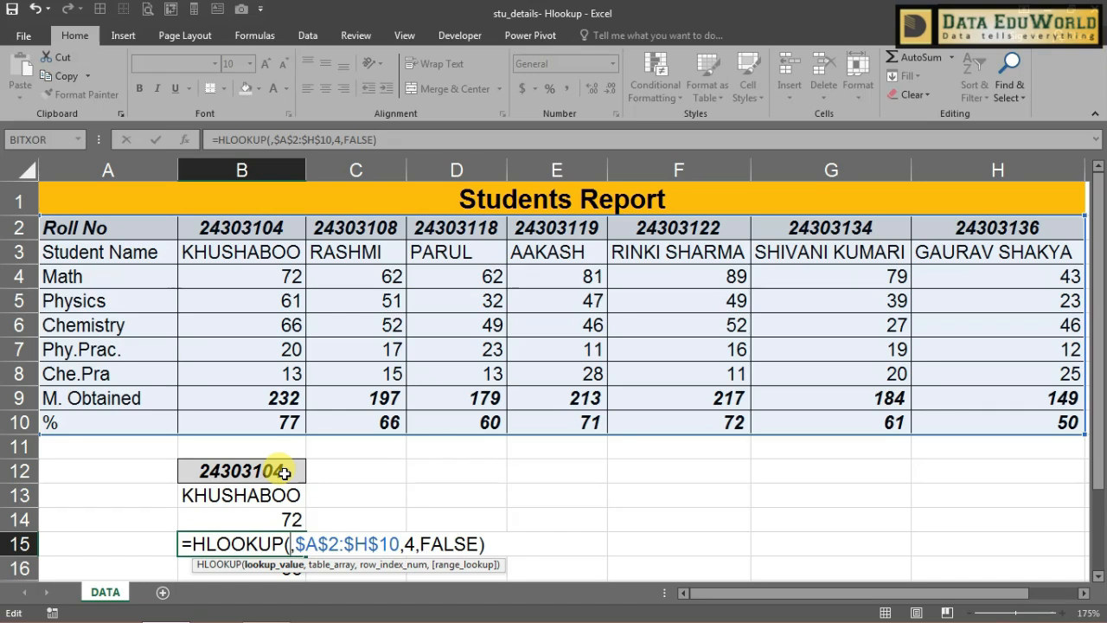
click(284, 470)
key(F4)
key(Return)
Step: Switch the B16 and B17 lookups to $B$12, returning 66 and 20
click(316, 141)
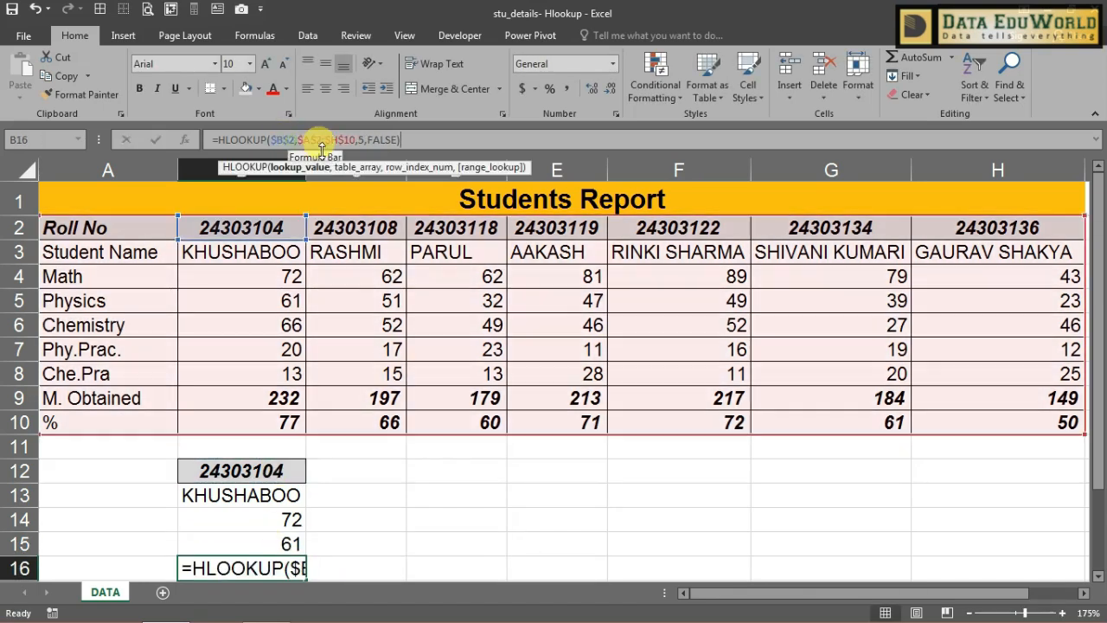
key(BackSpace)
key(BackSpace)
key(BackSpace)
key(BackSpace)
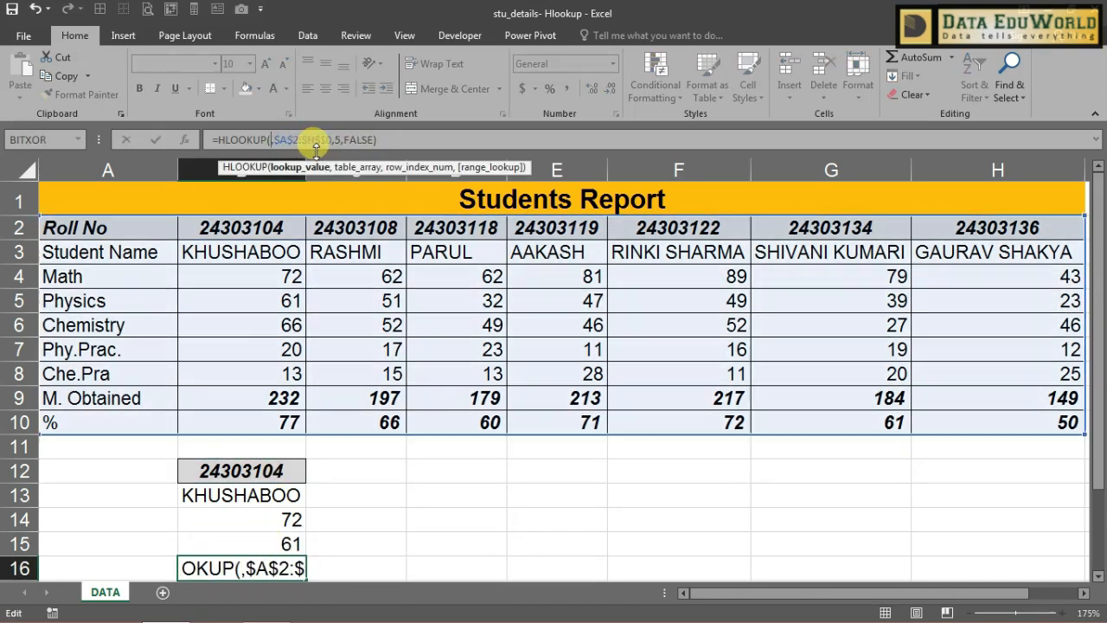
click(240, 469)
key(F4)
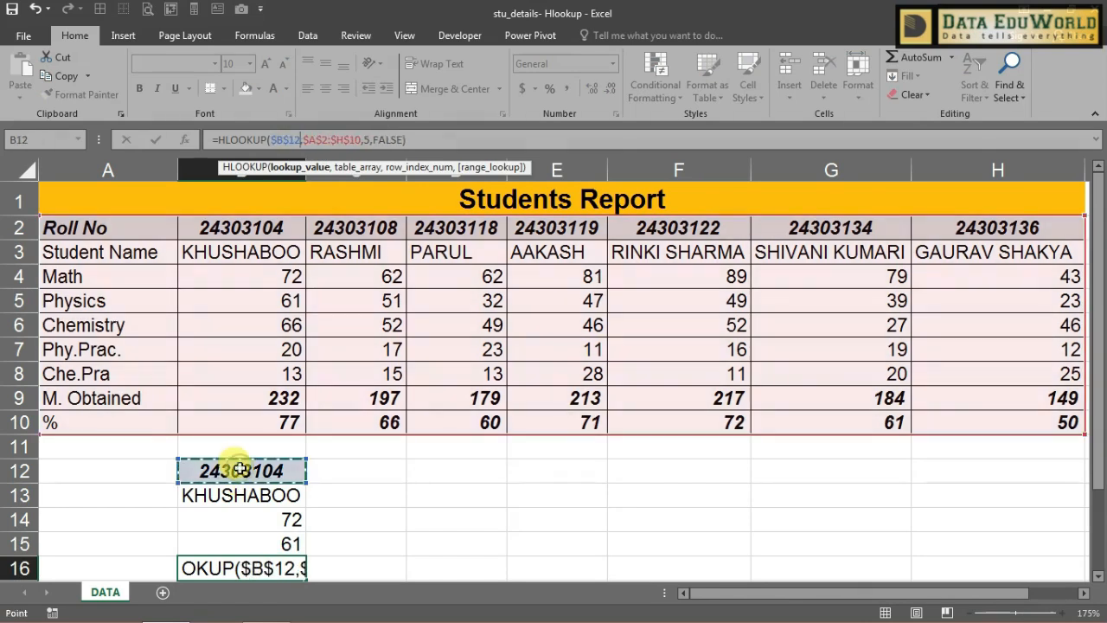
key(Return)
key(F2)
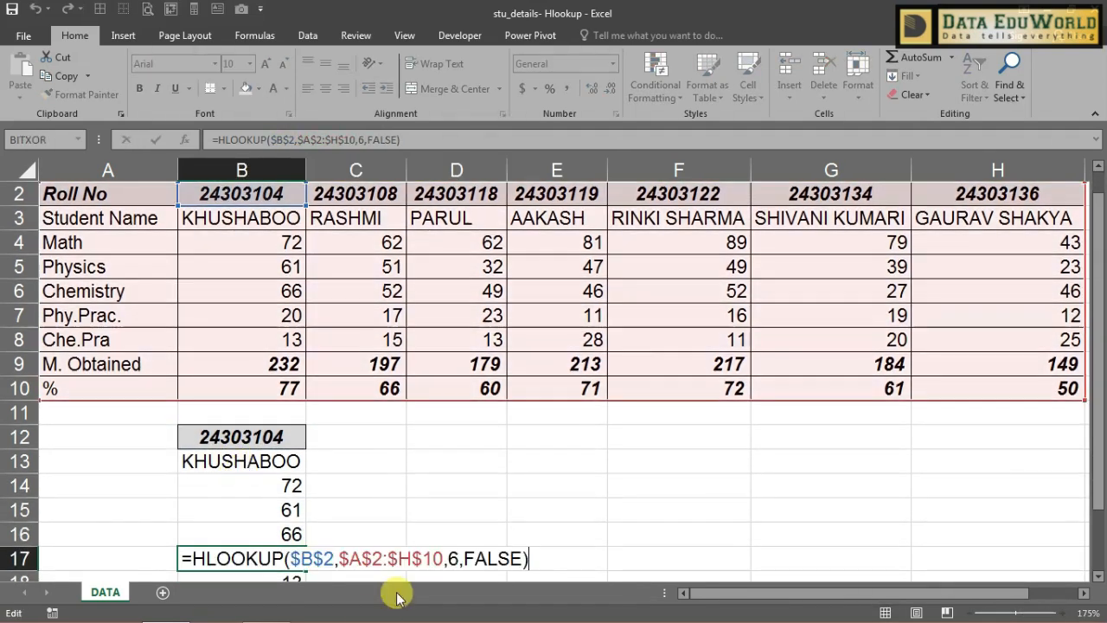
double_click(309, 559)
drag(309, 562, 292, 561)
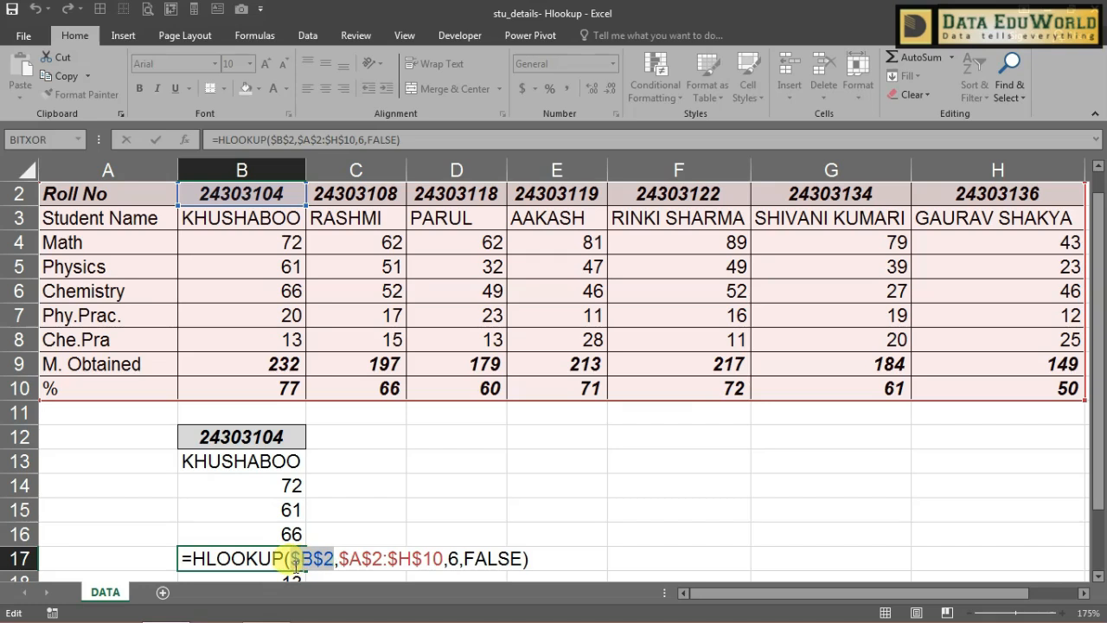
key(BackSpace)
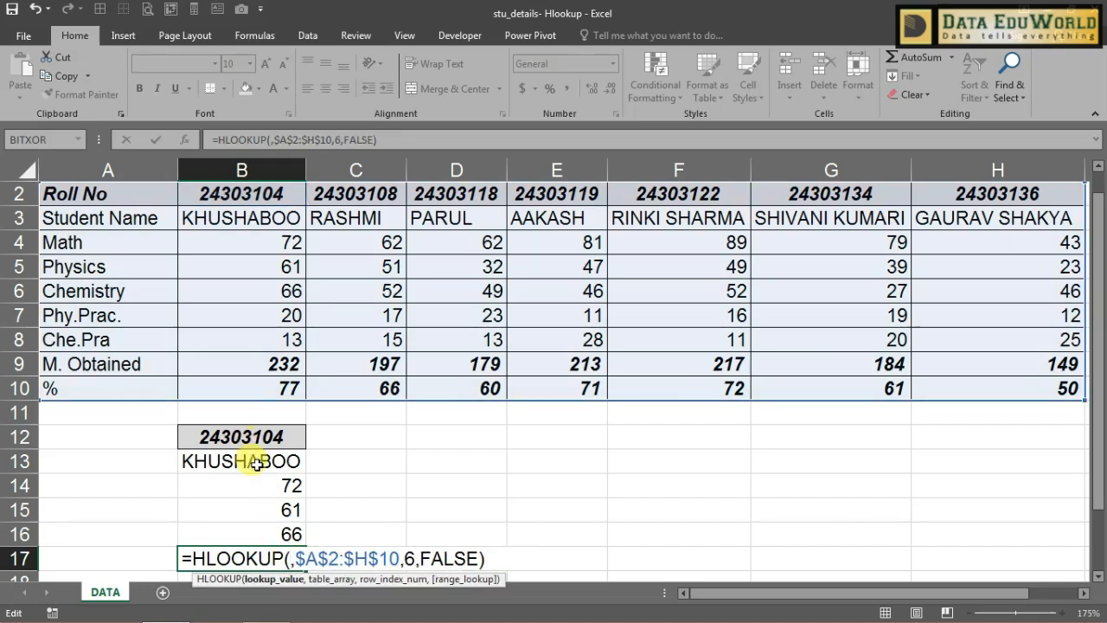
click(250, 435)
key(F4)
key(Return)
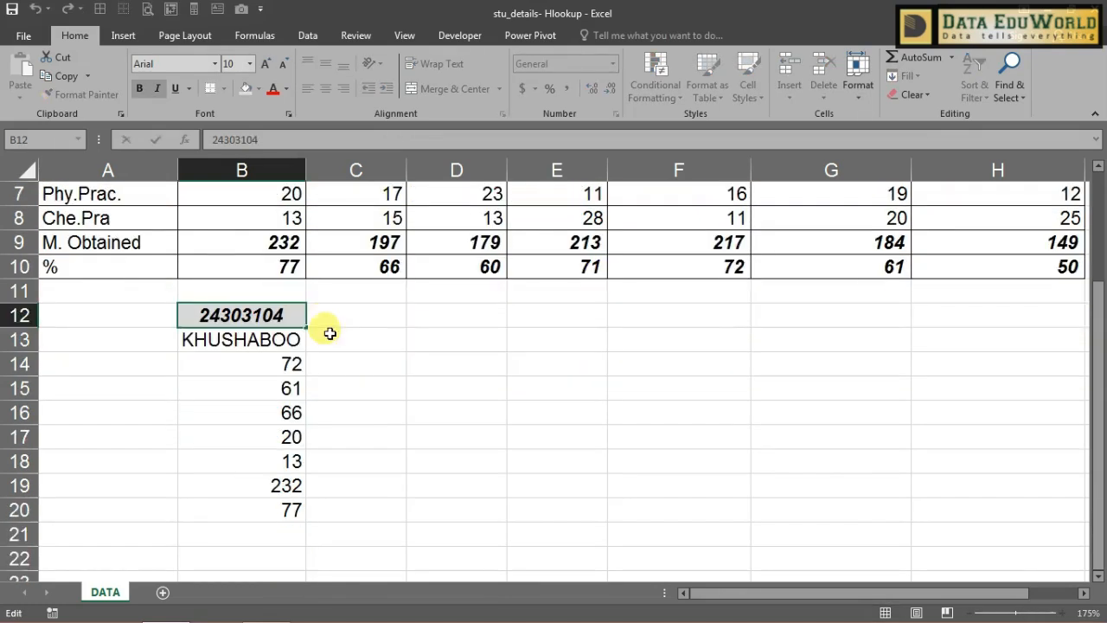
text(8)
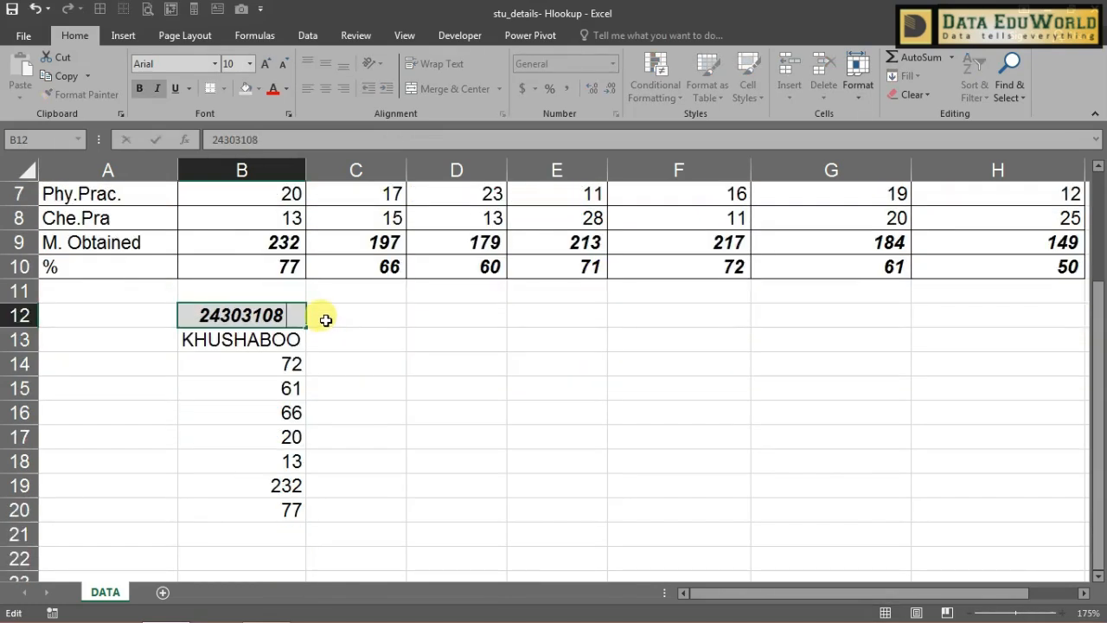
key(Return)
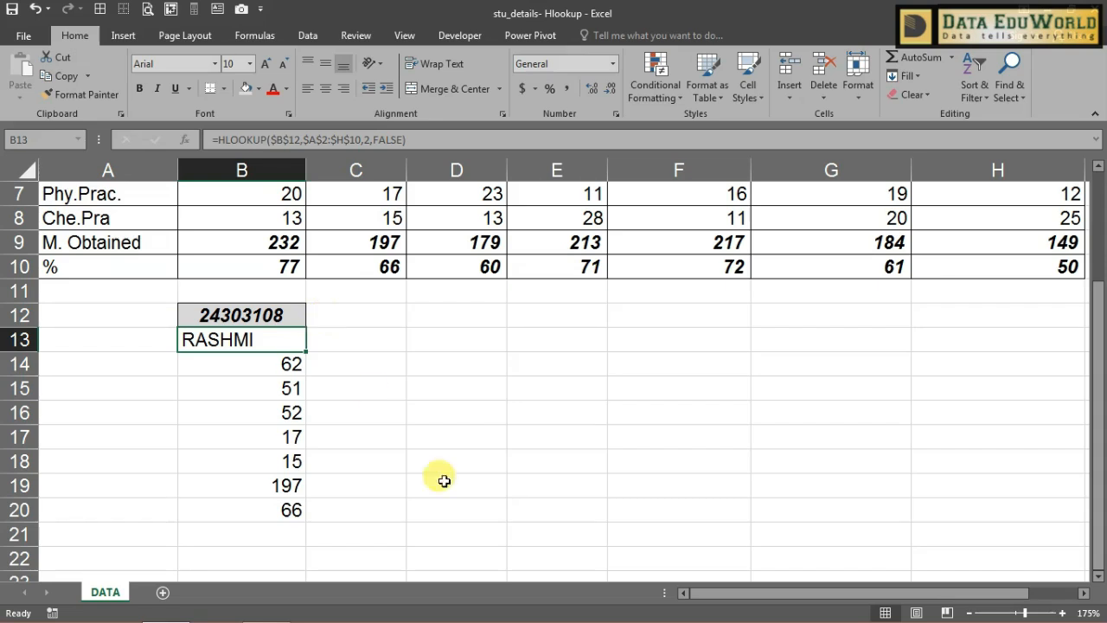
scroll(498, 557, up, 1)
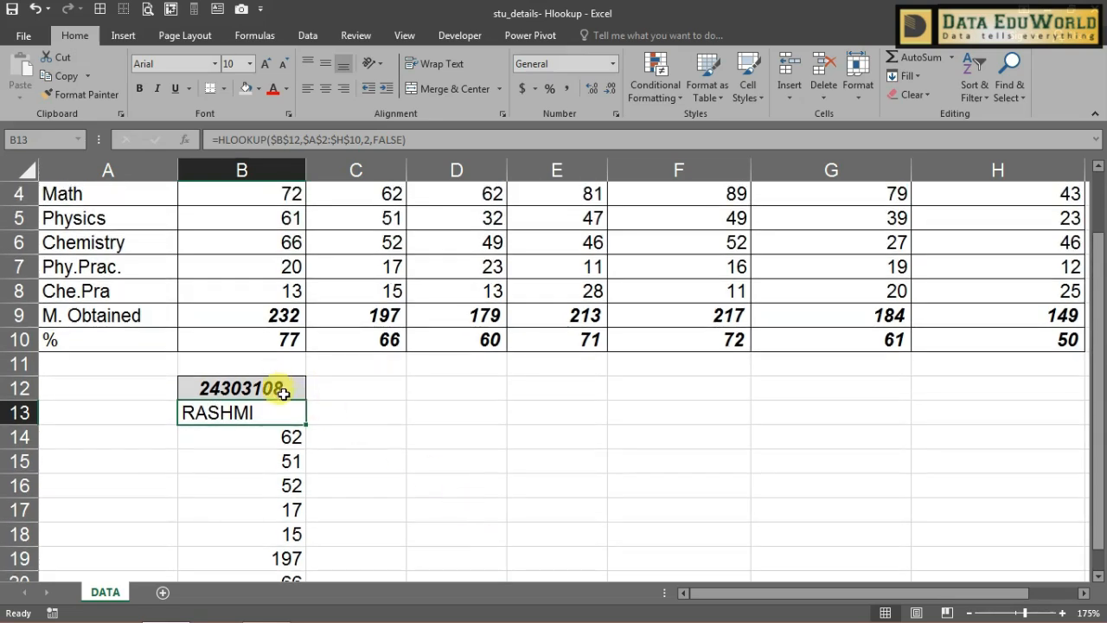
scroll(350, 458, up, 1)
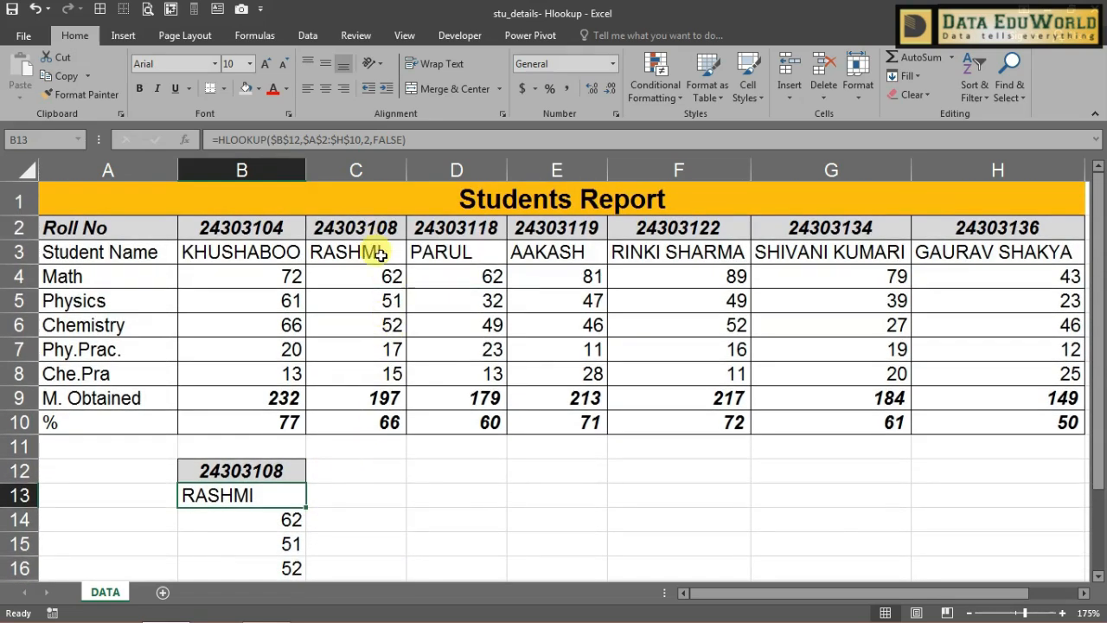
key(Up)
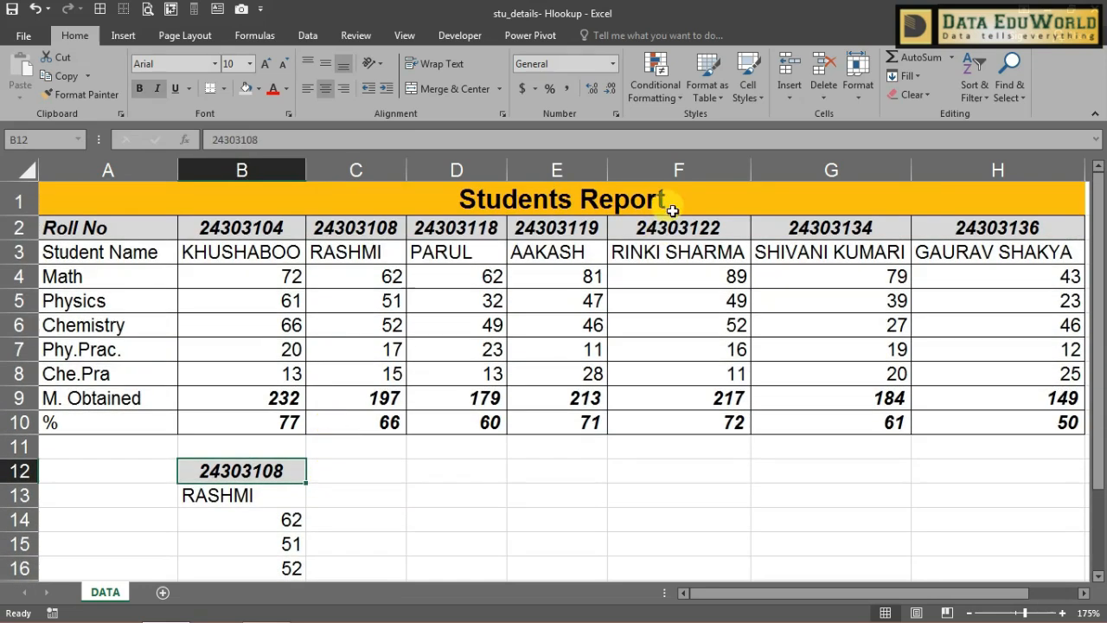
click(679, 224)
key(ctrl+c)
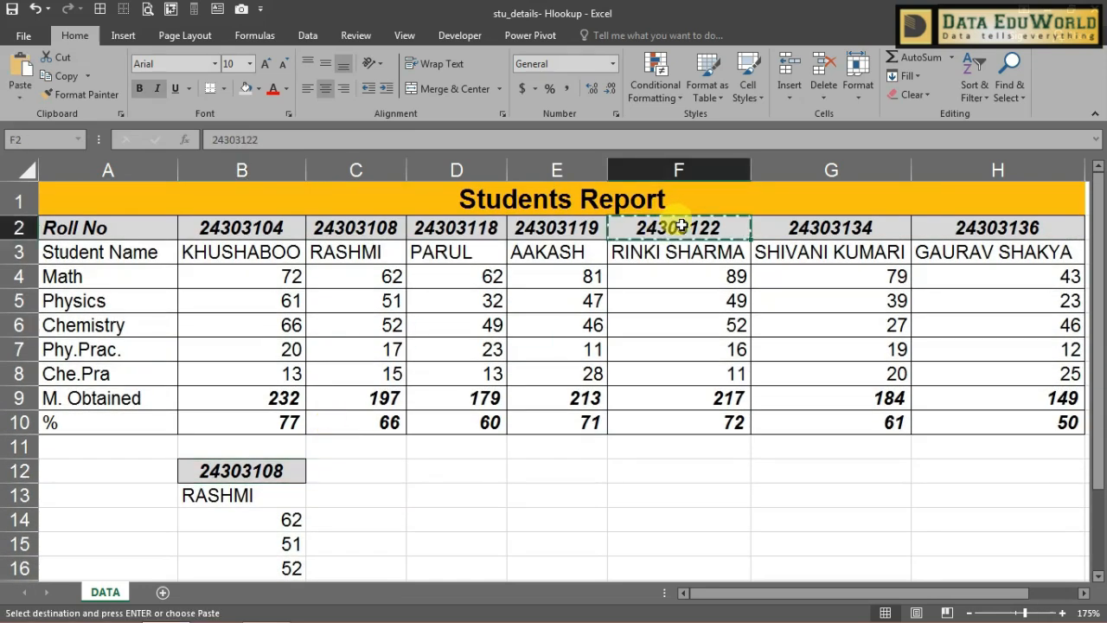
click(285, 467)
key(ctrl+v)
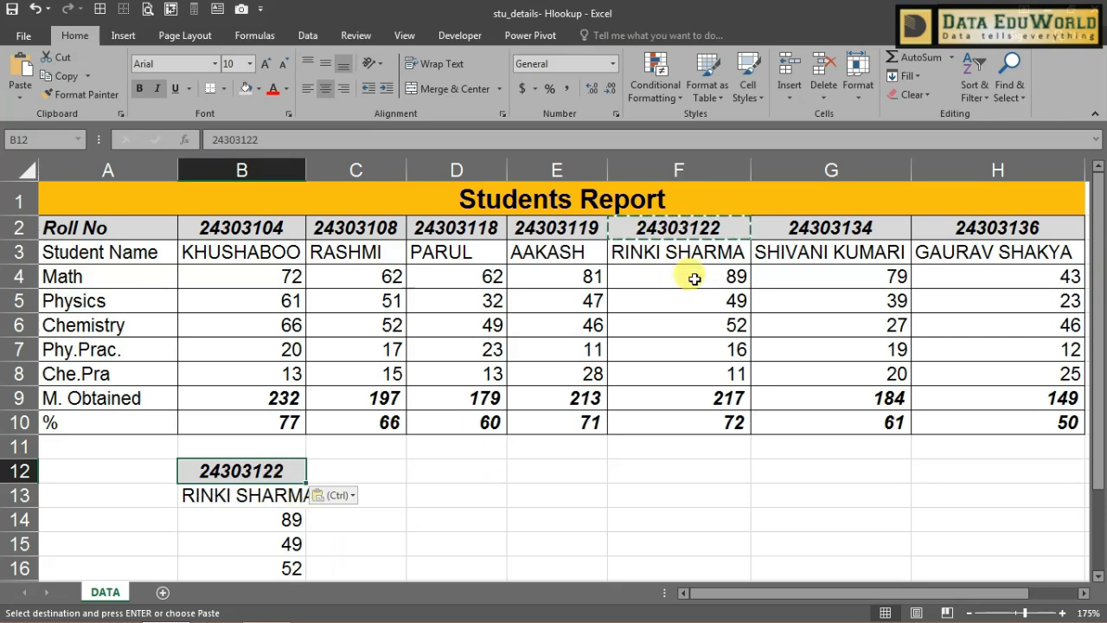
key(Escape)
scroll(396, 493, down, 2)
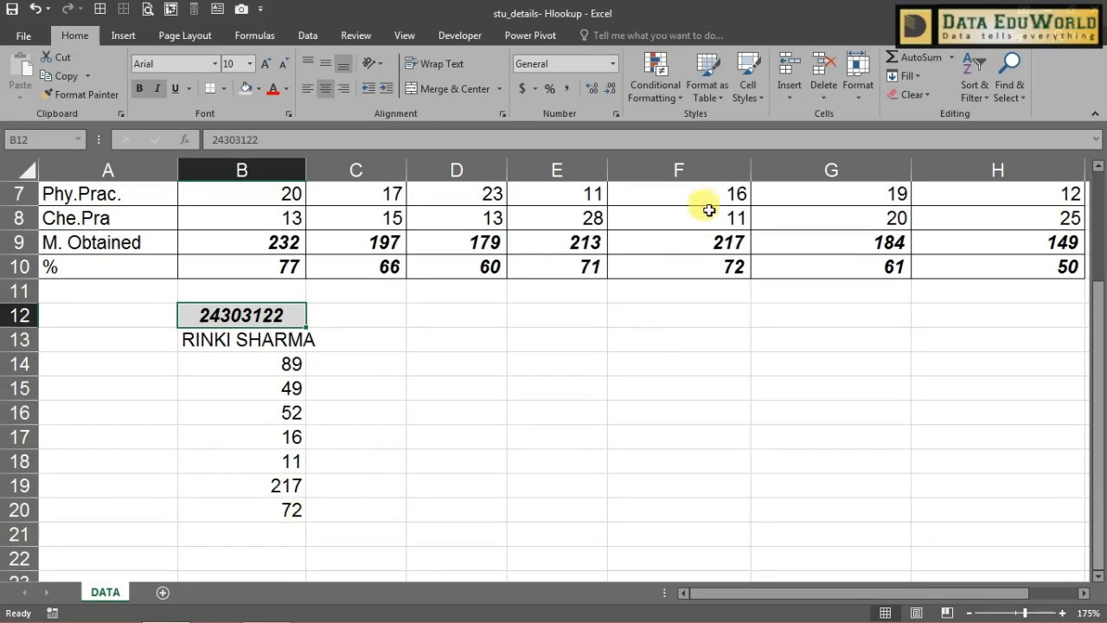
drag(709, 189, 712, 270)
drag(291, 513, 285, 439)
scroll(364, 439, up, 2)
click(294, 467)
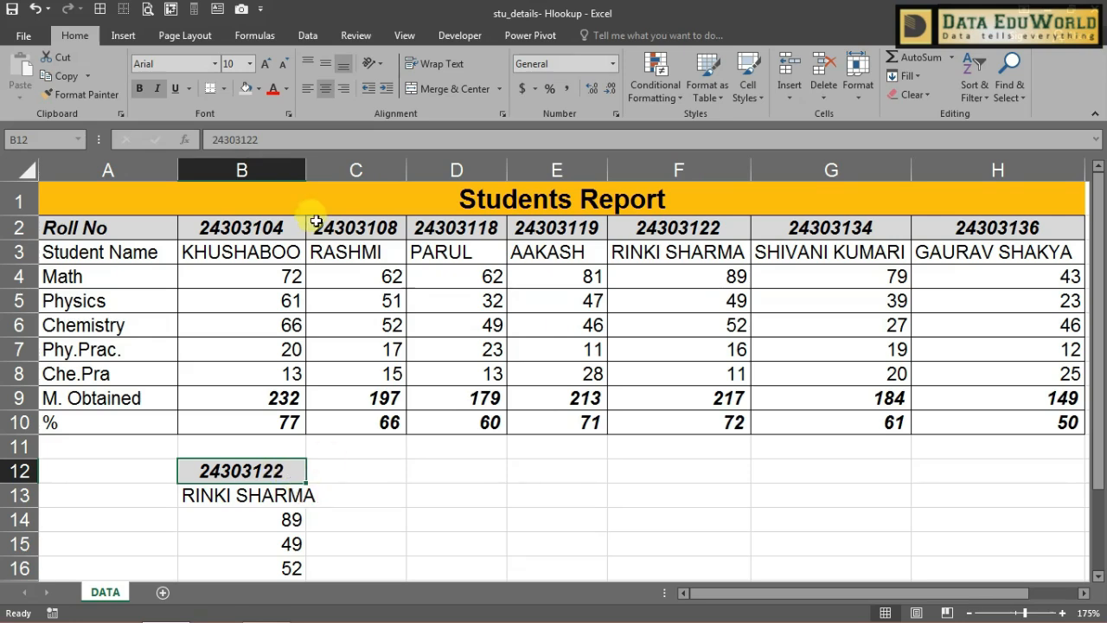
click(313, 36)
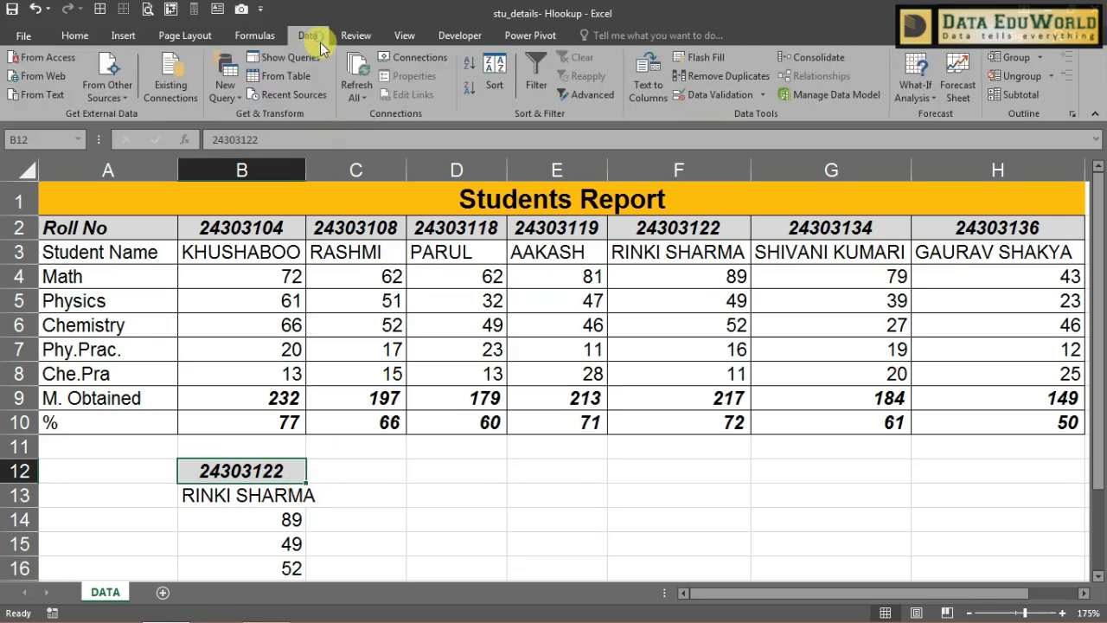
Step: Add List data validation to B12 with source $B$2:$H$2, then open its drop-down
click(724, 96)
click(763, 224)
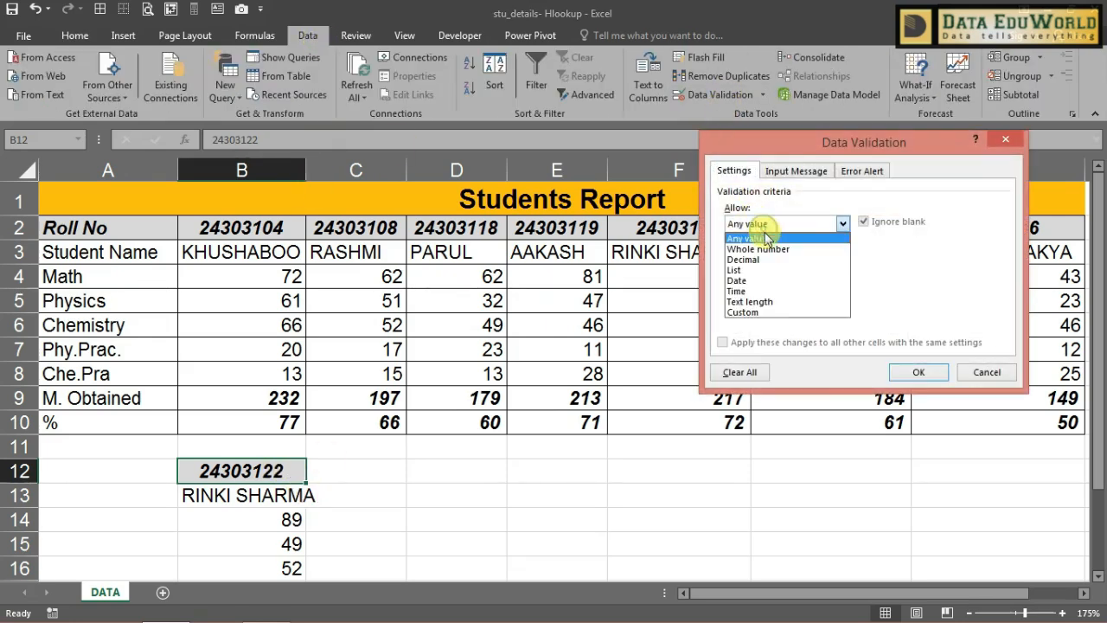
click(766, 271)
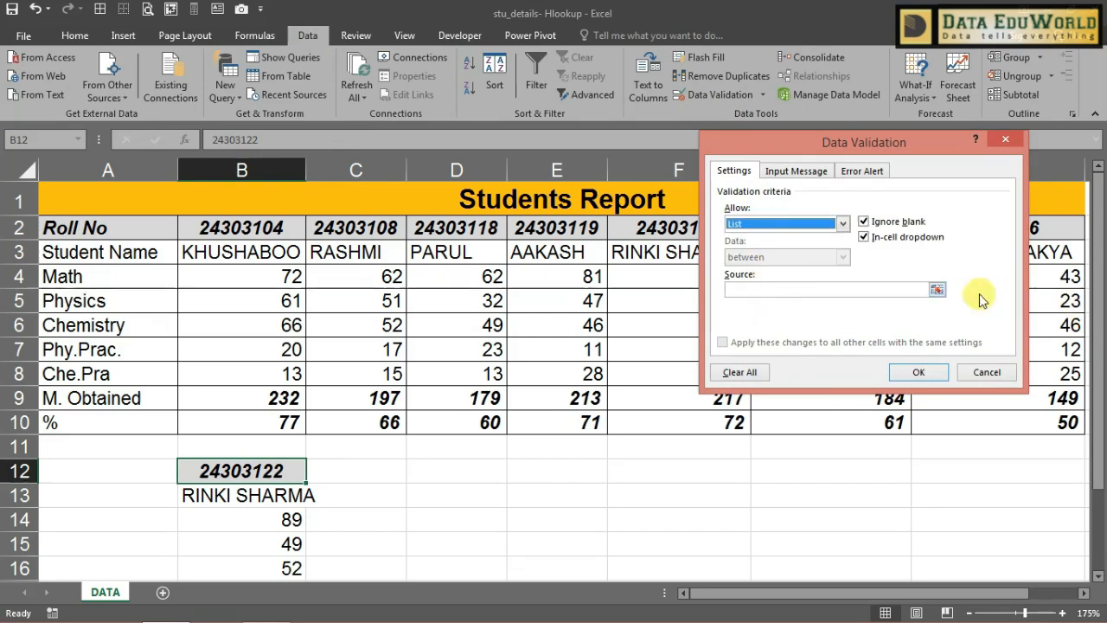
click(938, 290)
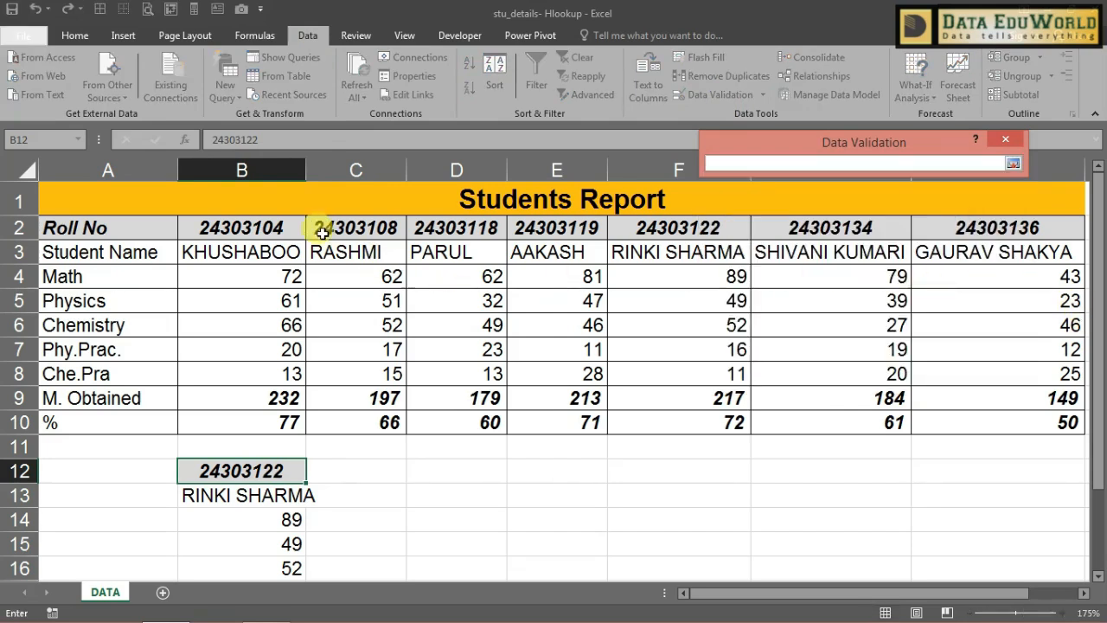
drag(267, 227, 995, 227)
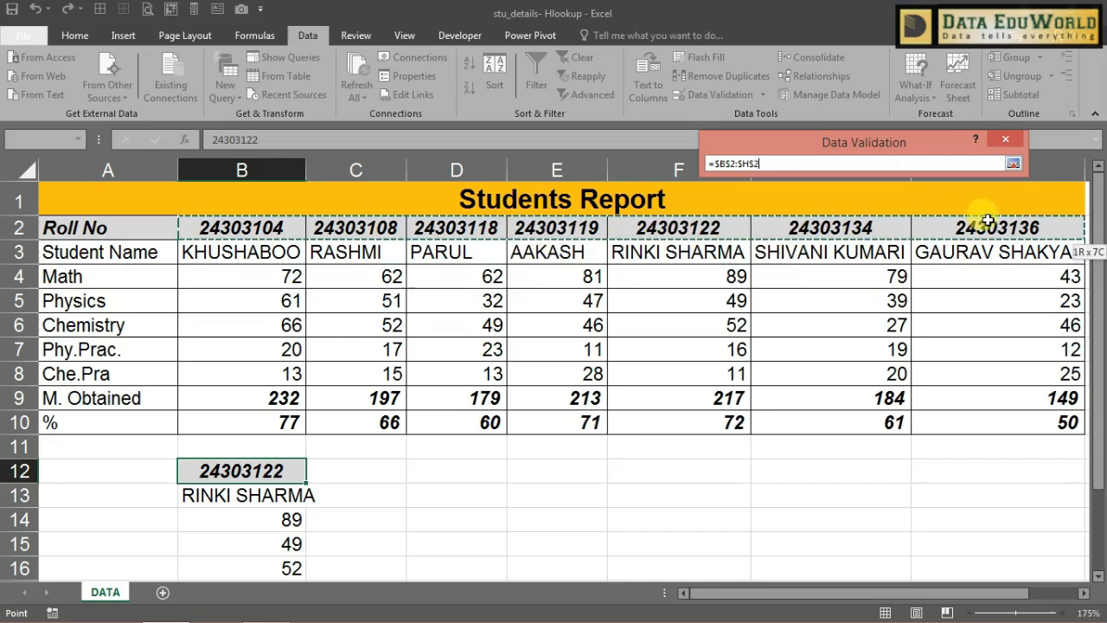
click(1013, 164)
click(906, 369)
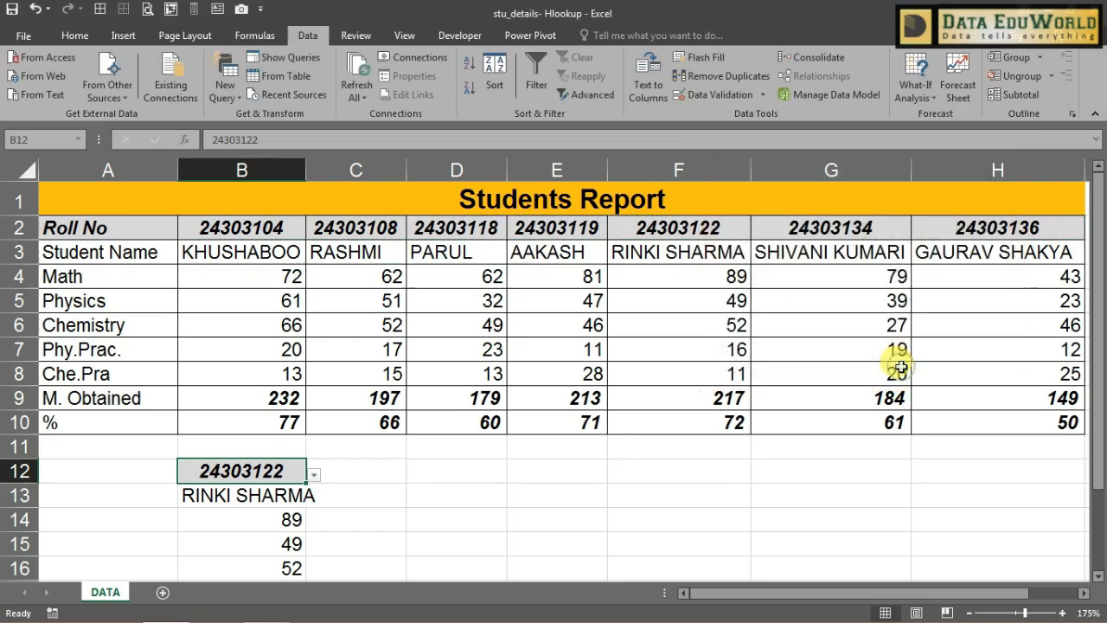
click(313, 474)
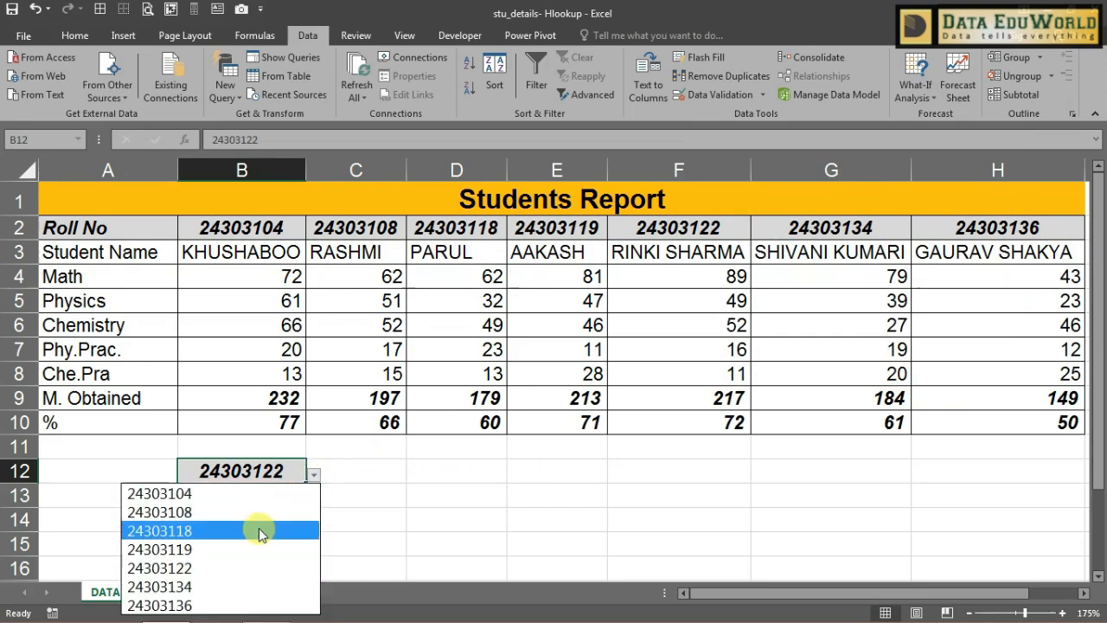
key(Escape)
scroll(432, 528, down, 2)
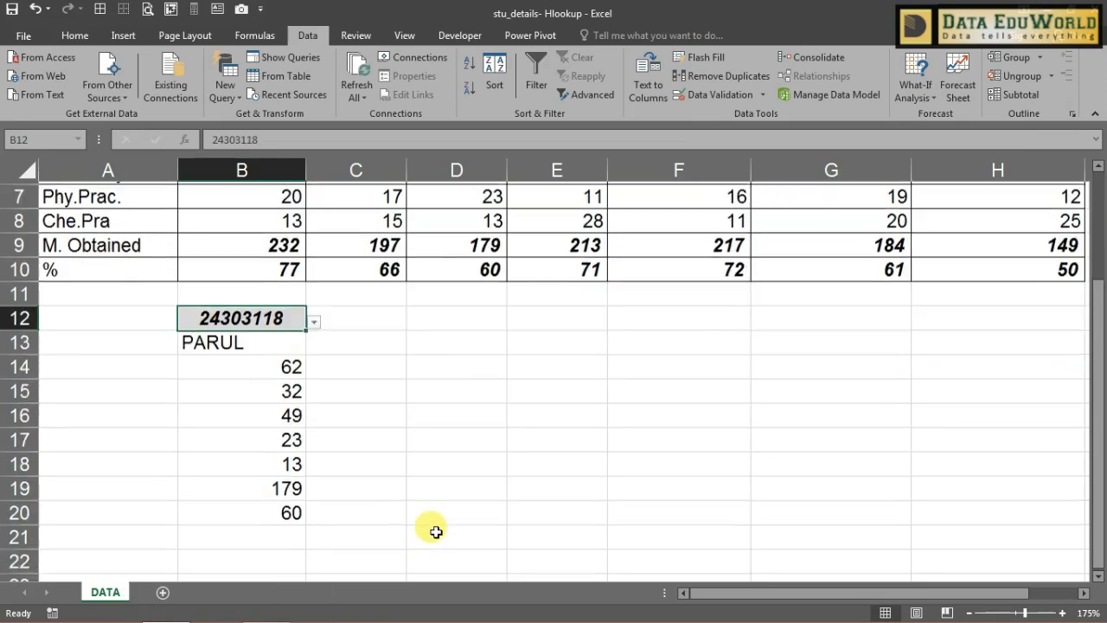
click(316, 319)
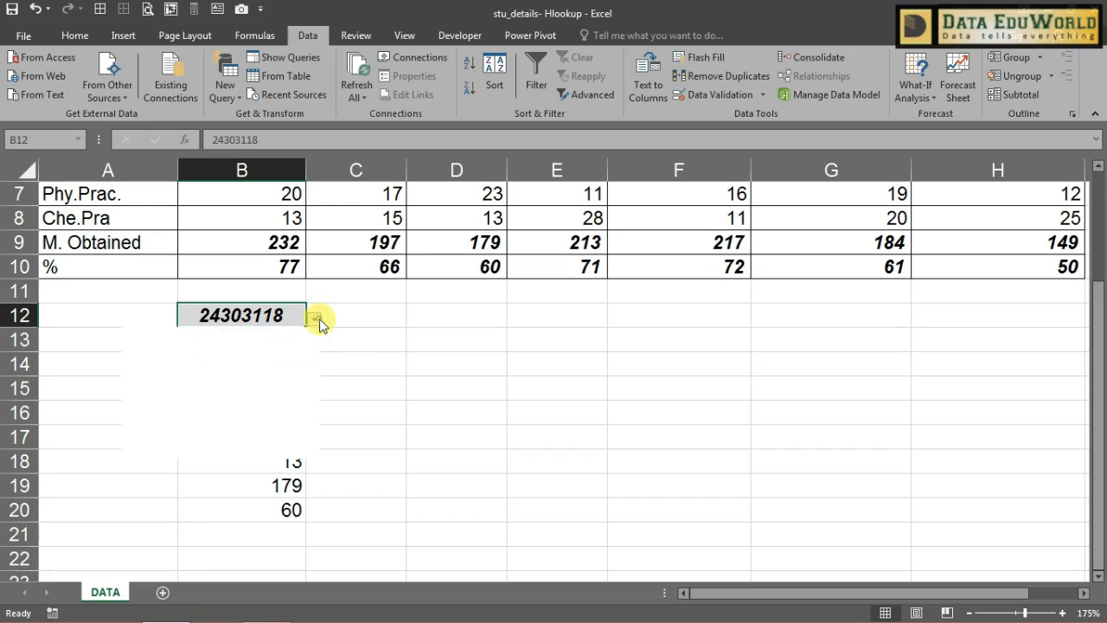
click(261, 450)
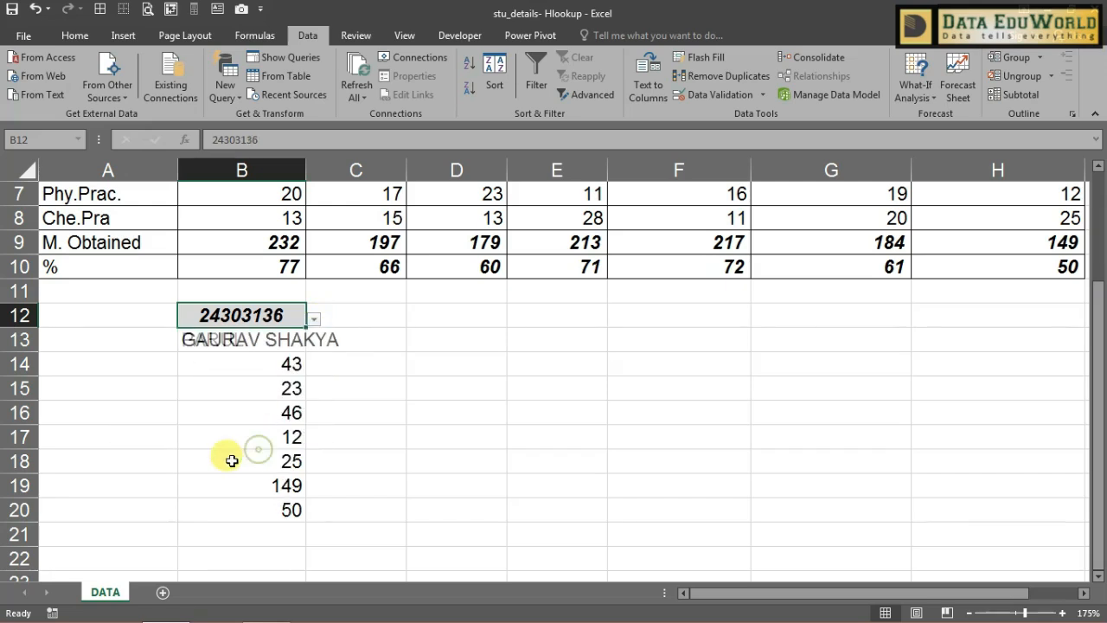
double_click(302, 166)
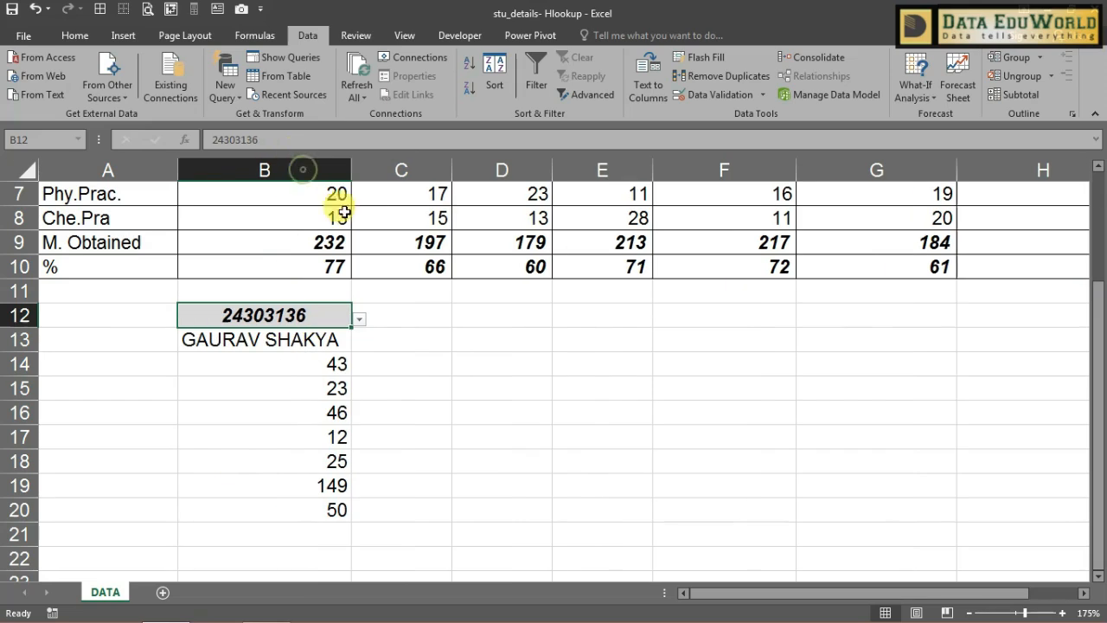
click(488, 424)
drag(338, 339, 329, 498)
click(355, 309)
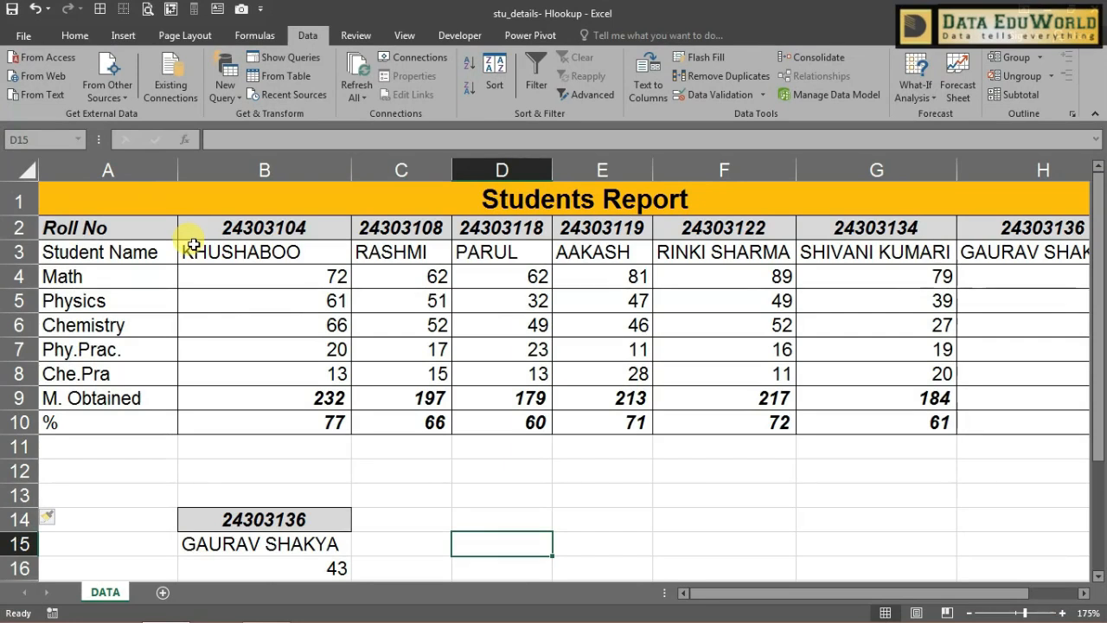
Step: Start an HLOOKUP in B13 using the absolute lookup value $B$14
click(427, 522)
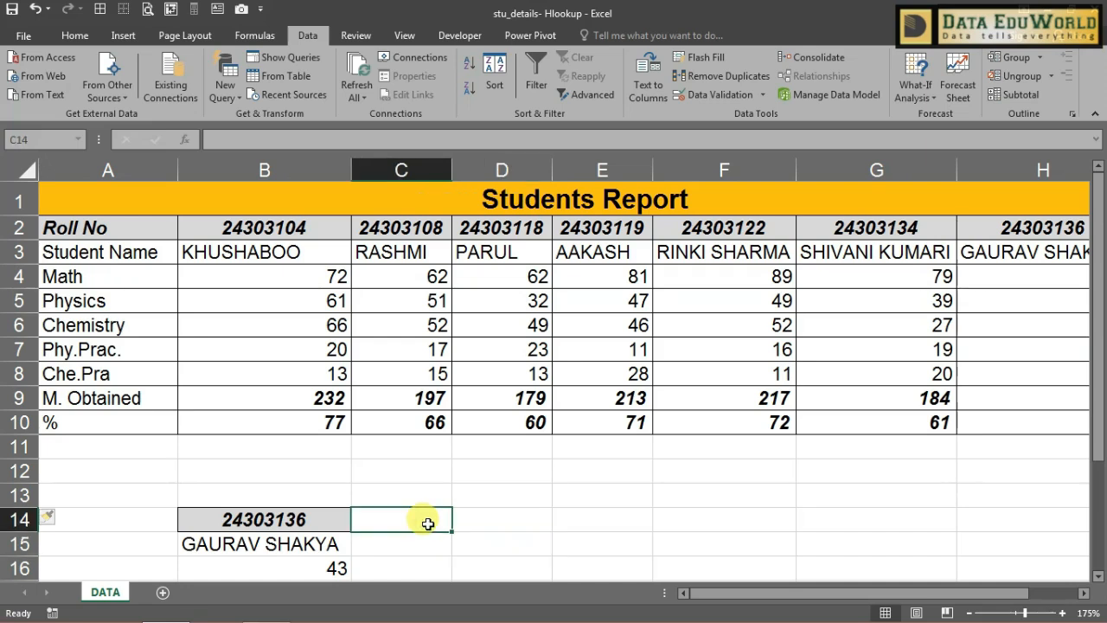
click(305, 494)
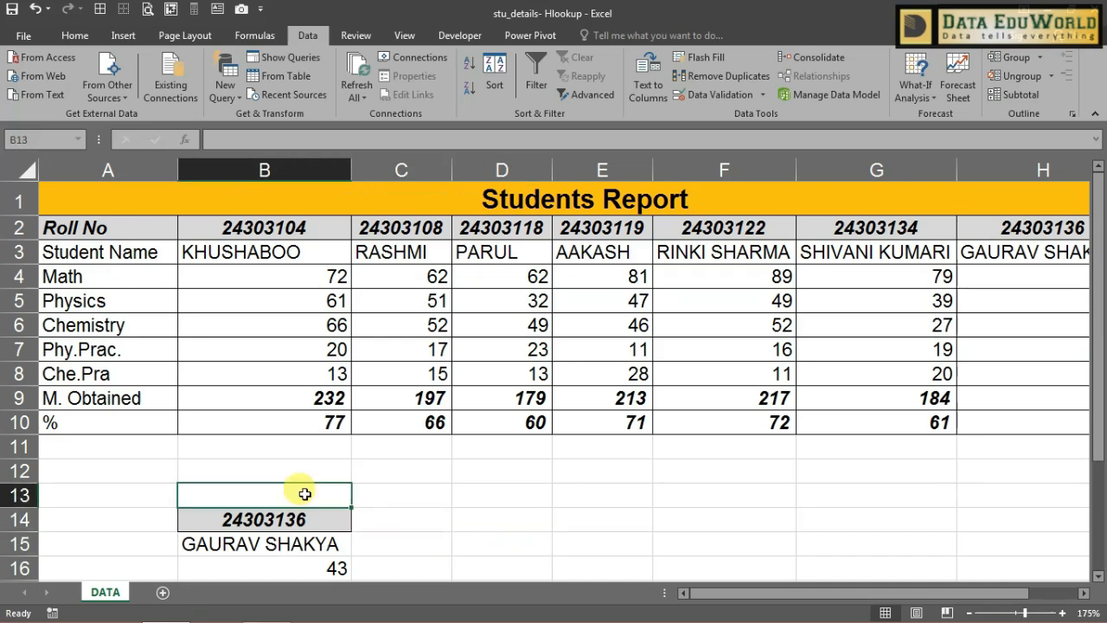
text(=)
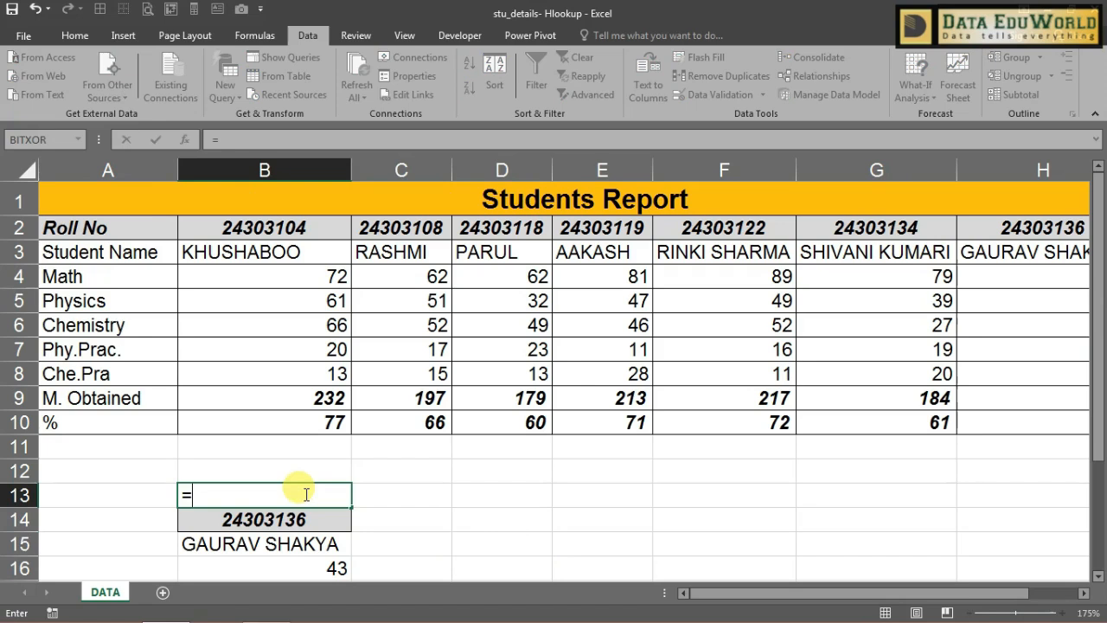
text(HLOOKUP()
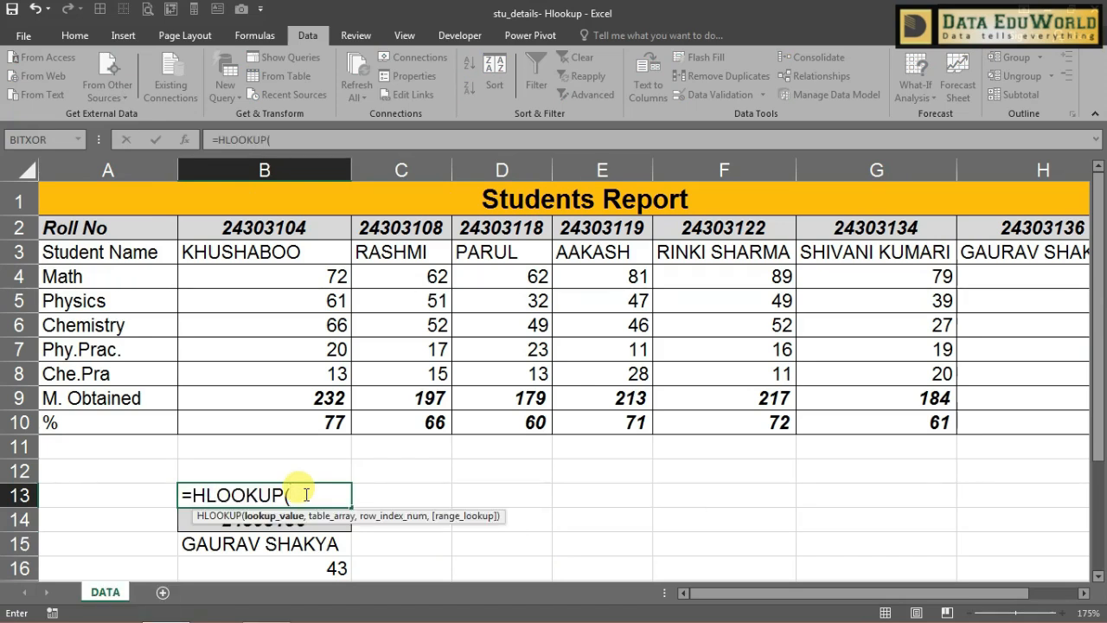
click(281, 527)
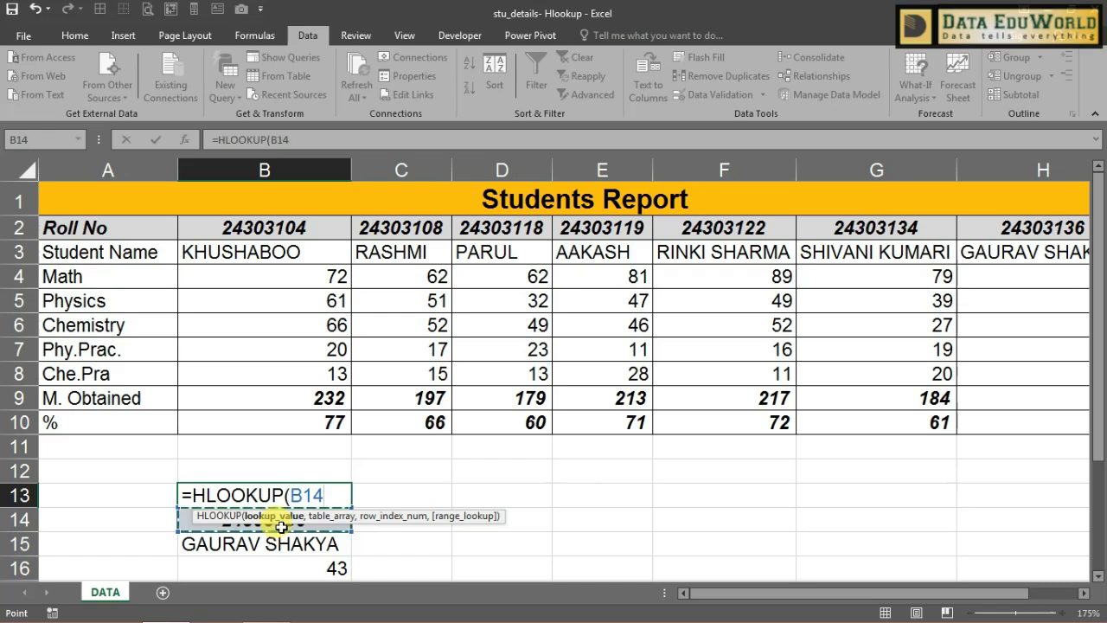
key(F4)
text(,)
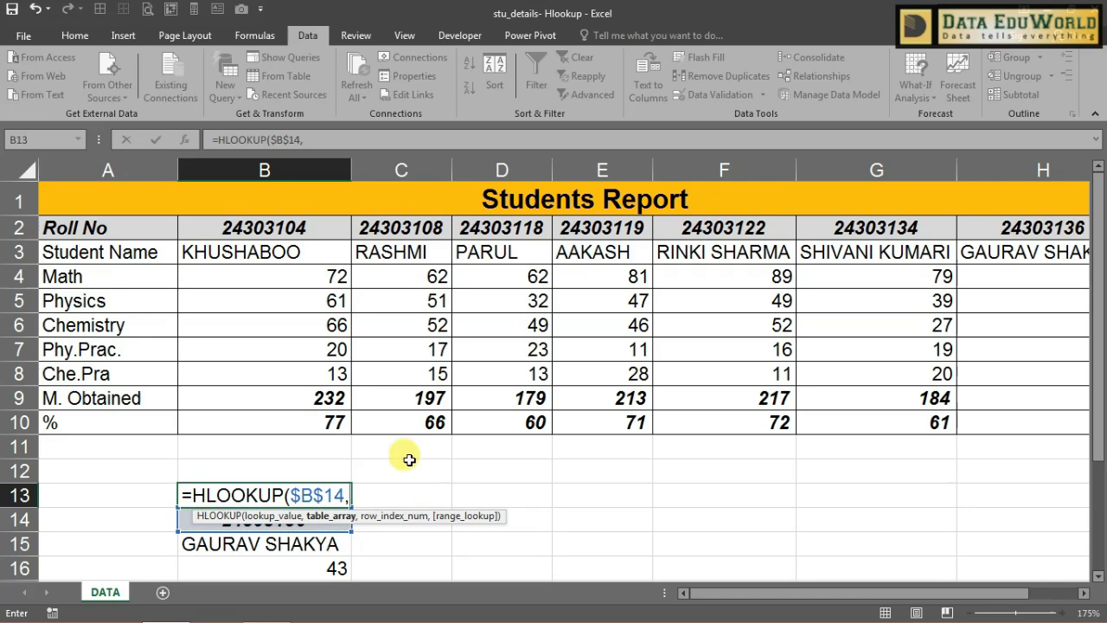
Step: Complete =HLOOKUP($B$14,$A$2:$H$10,COLUMN(),0) and fill it across to G13
click(317, 138)
drag(59, 228, 957, 411)
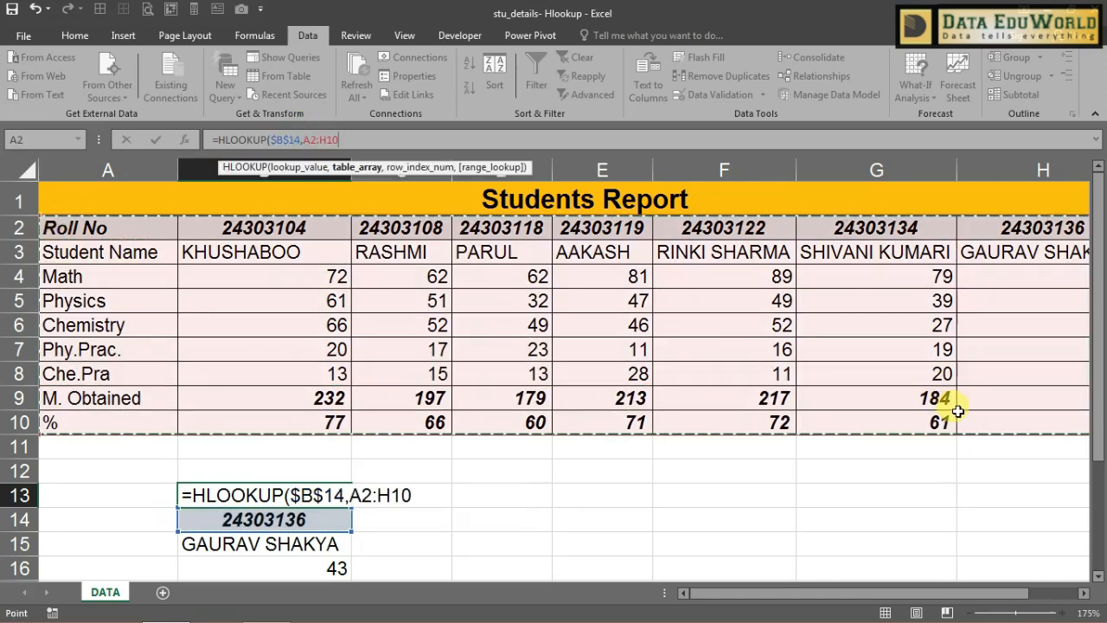
key(F4)
text(,)
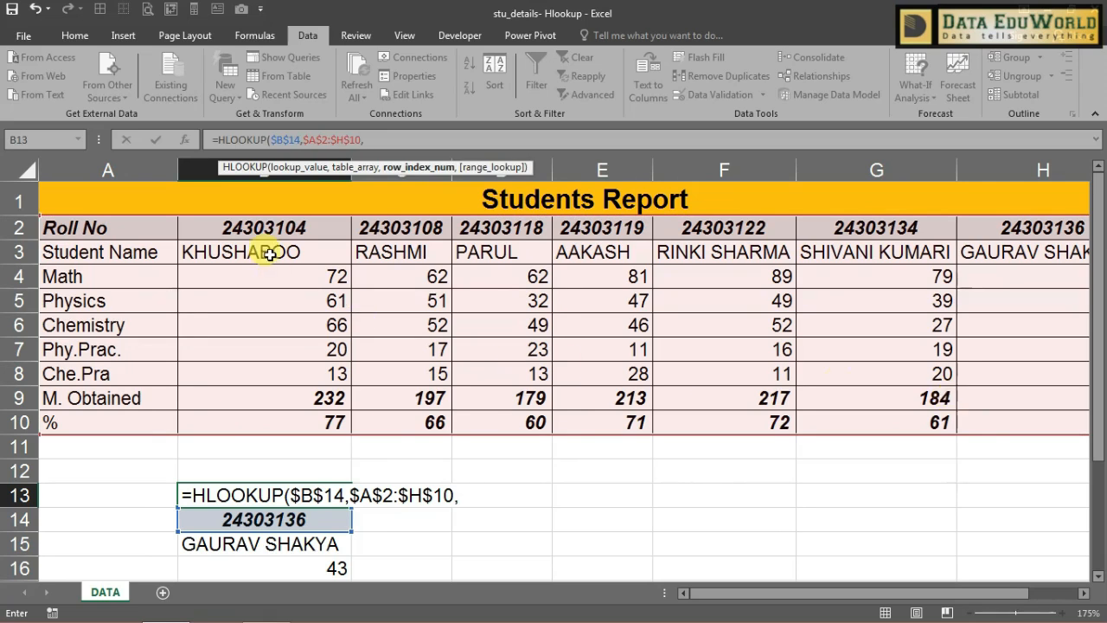
text(COLU)
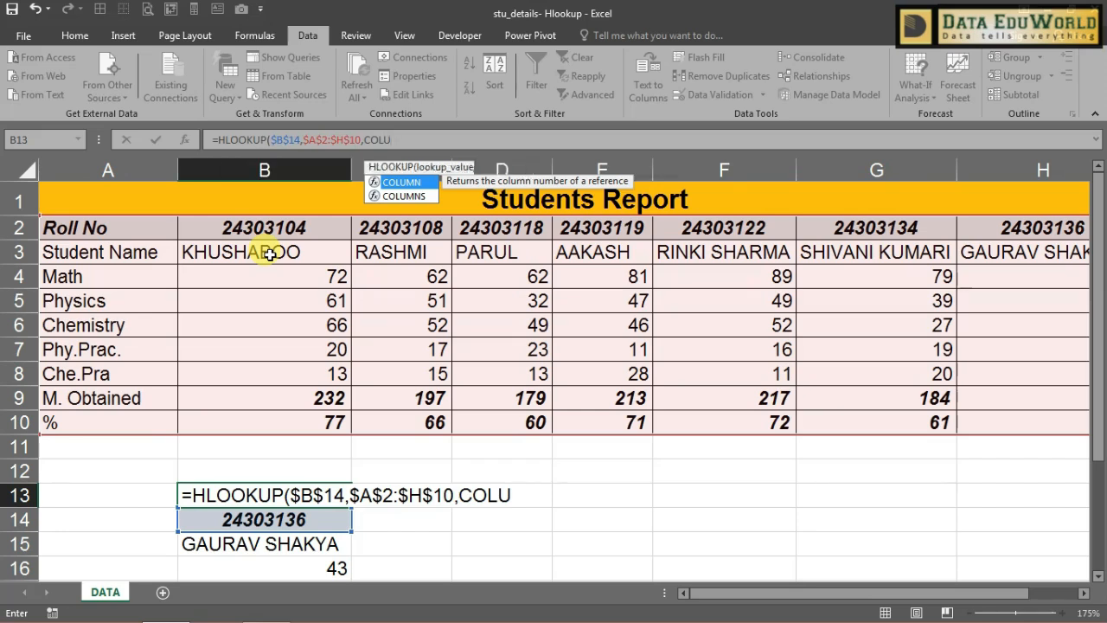
key(Tab)
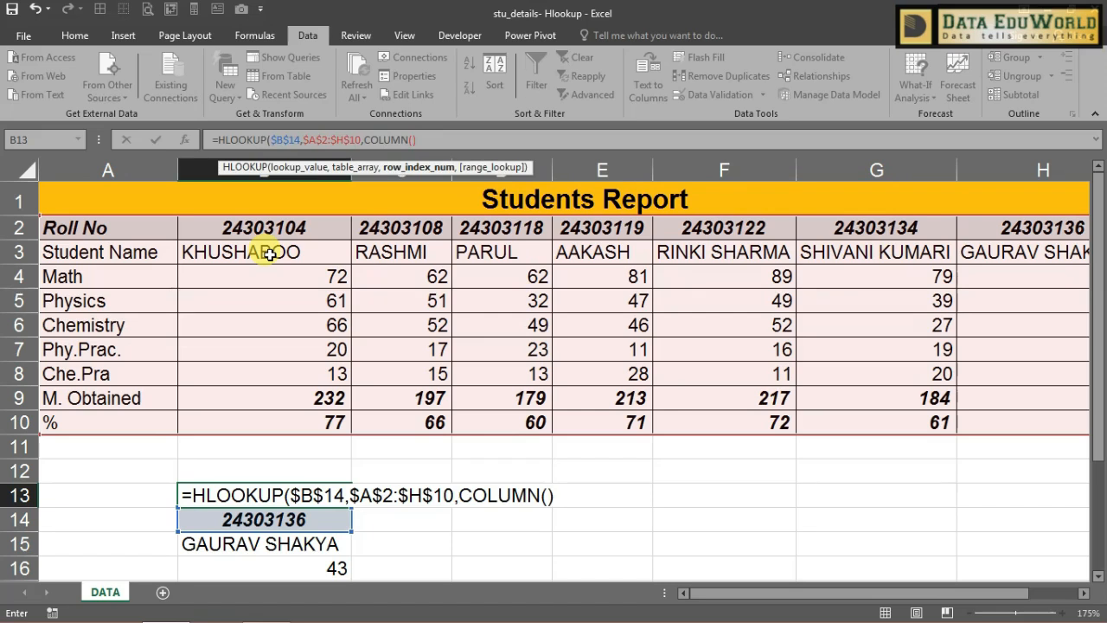
text(,)
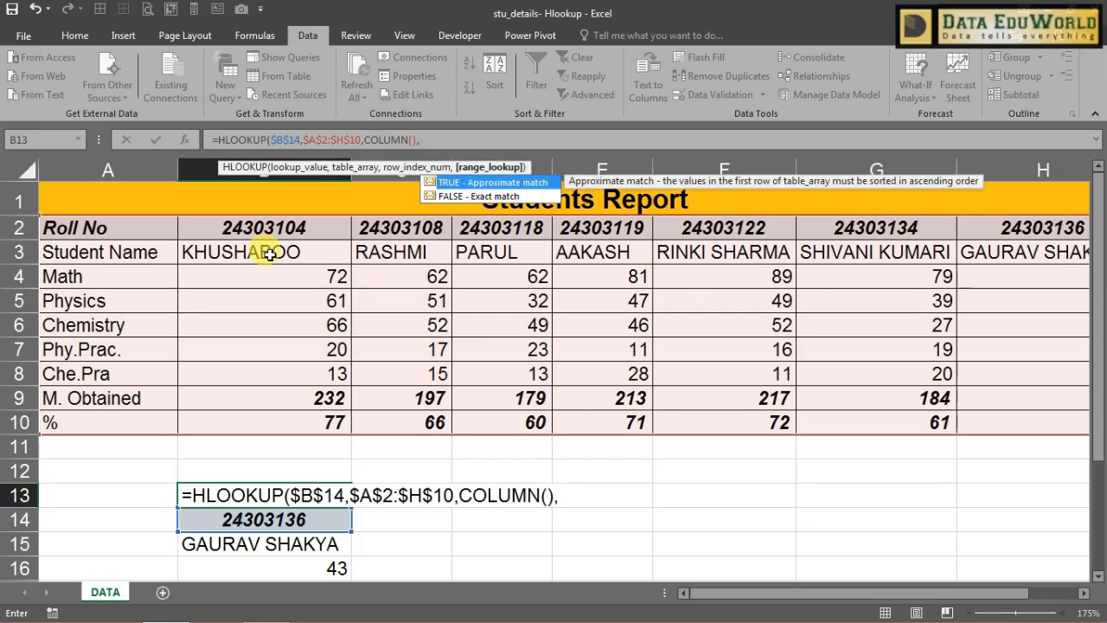
text(0))
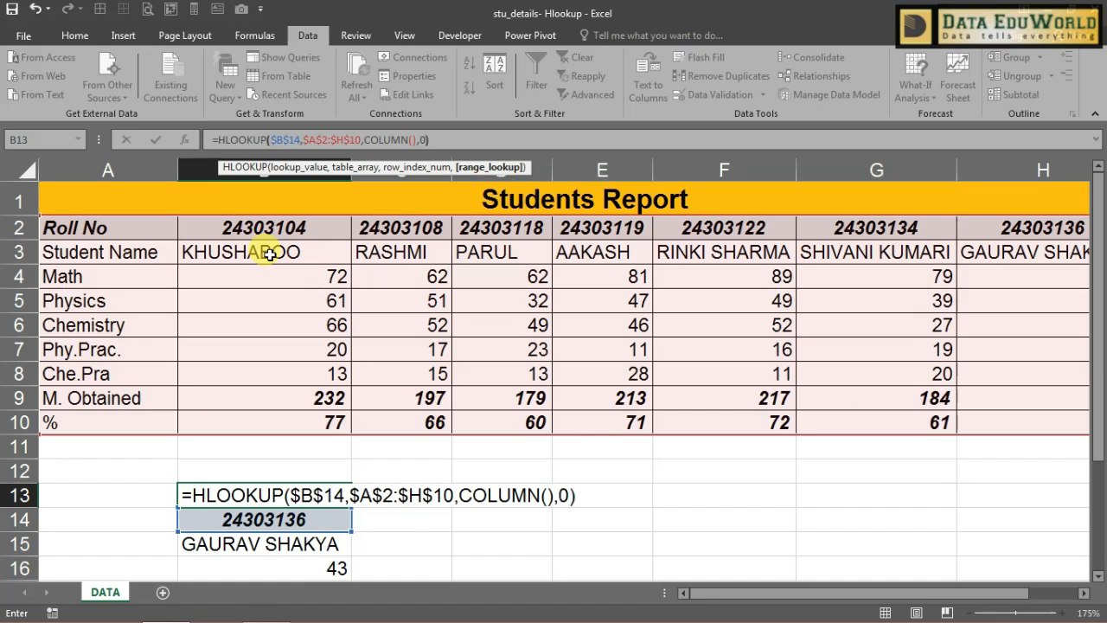
key(ctrl+Return)
drag(351, 507, 1053, 495)
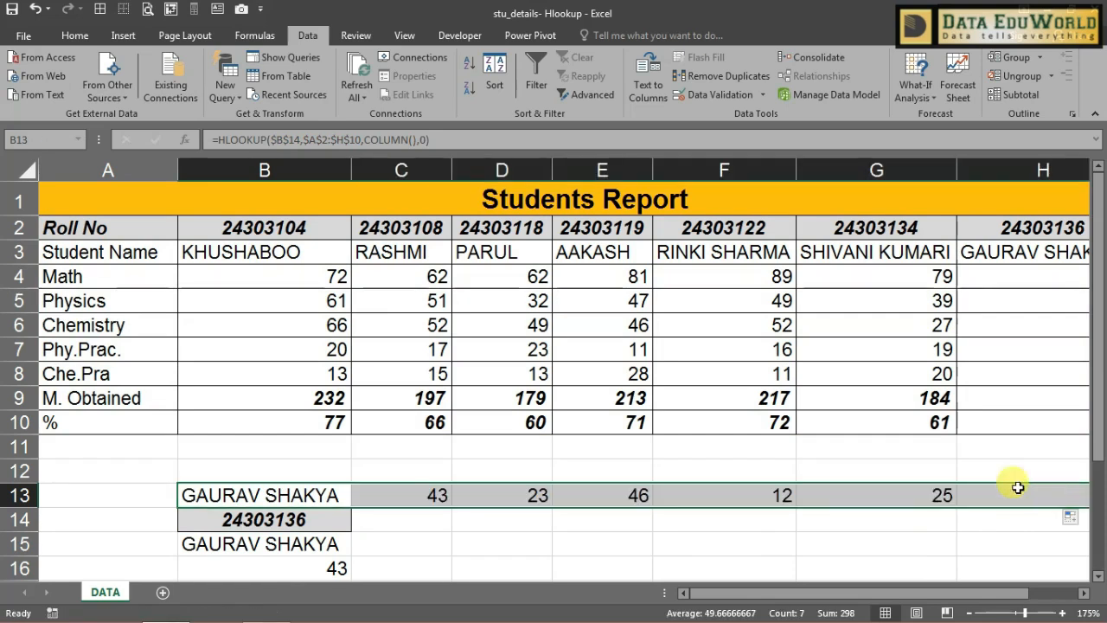
click(275, 500)
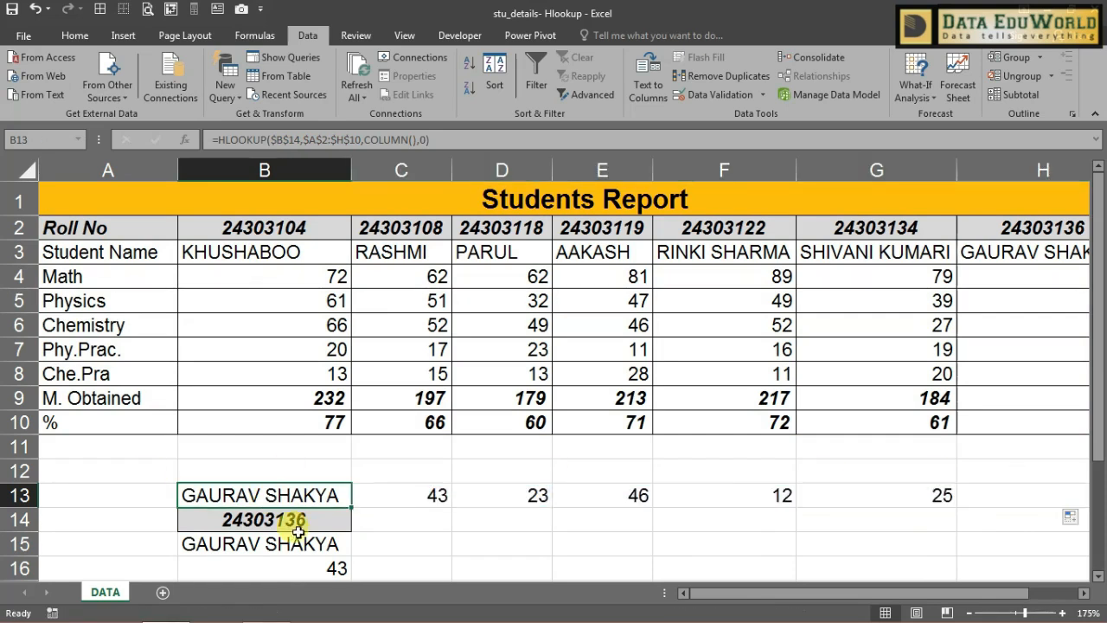
click(291, 522)
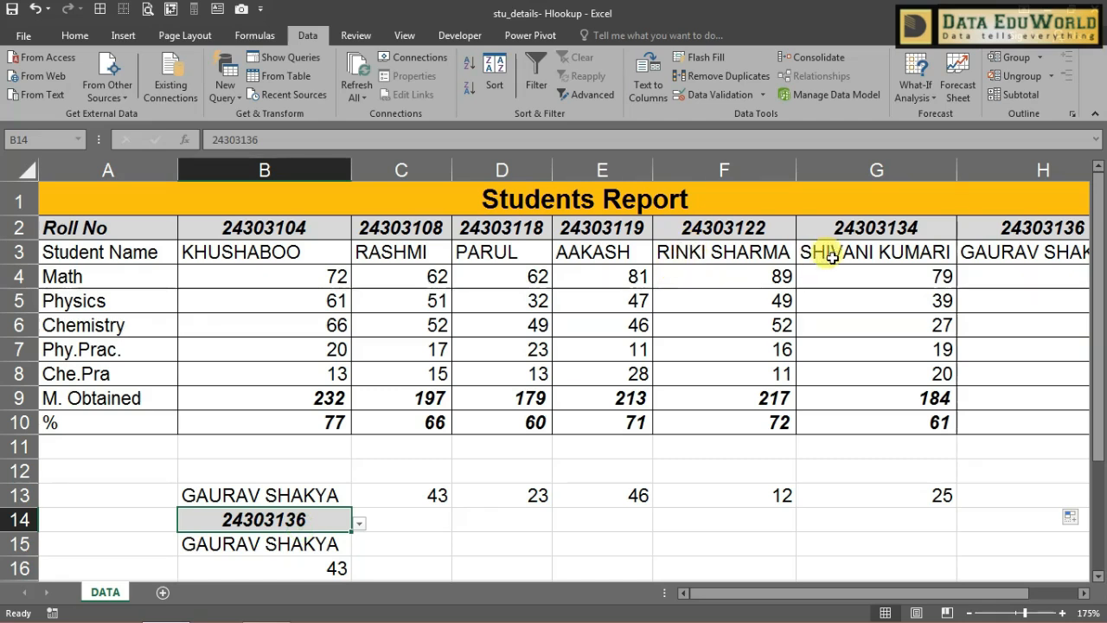
click(407, 229)
key(ctrl+c)
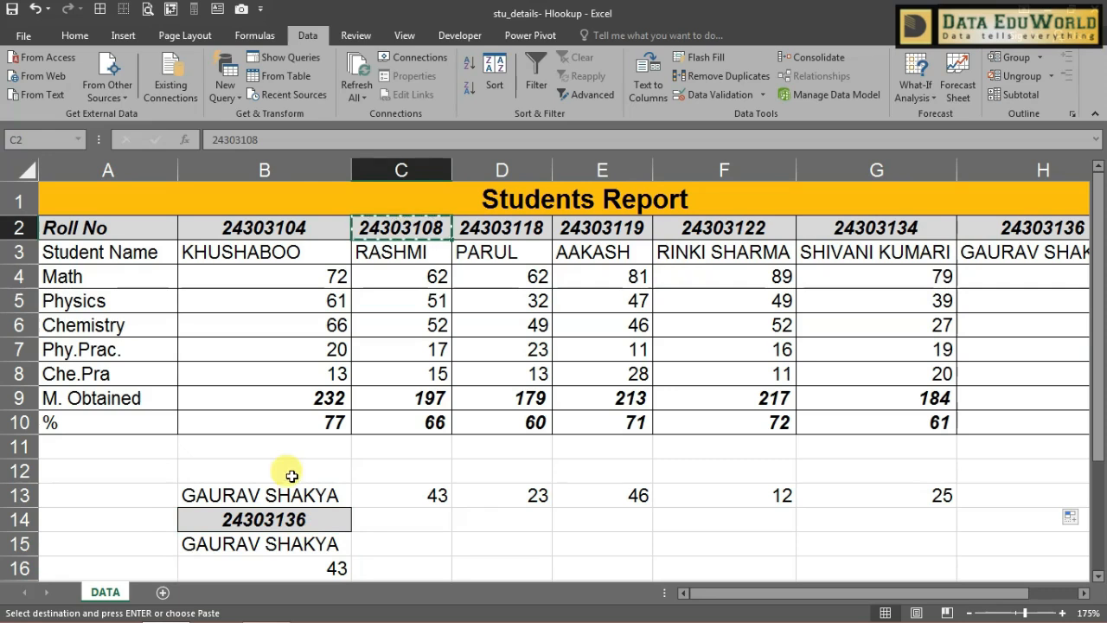
click(292, 519)
key(ctrl+v)
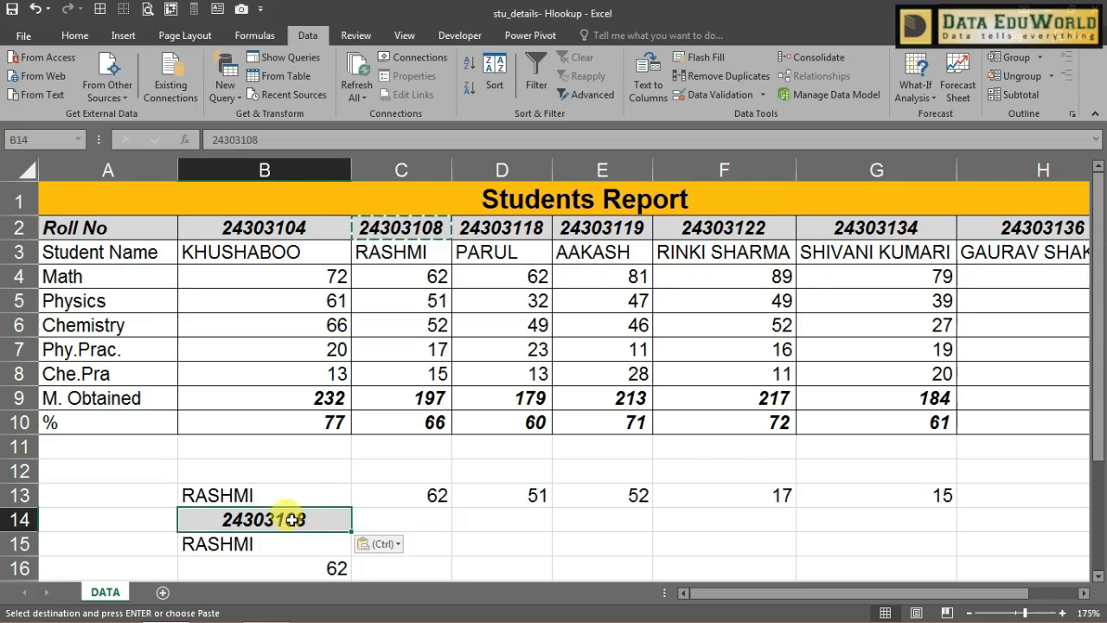
Step: Verify the row 13 lookups against RASHMI's marks in column C, through G13
click(288, 495)
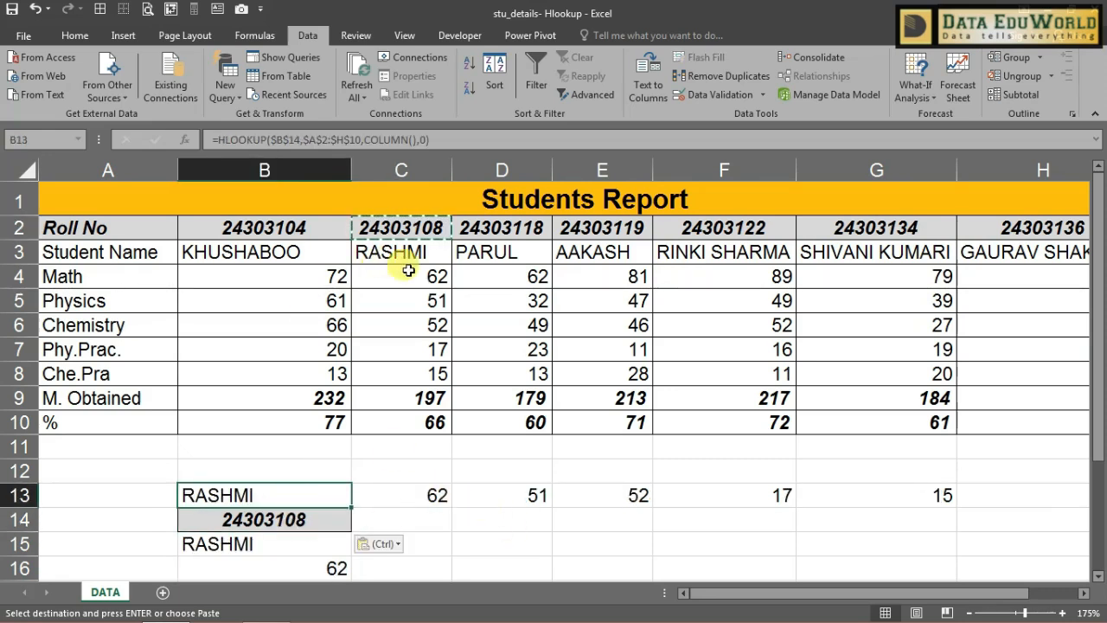
click(434, 495)
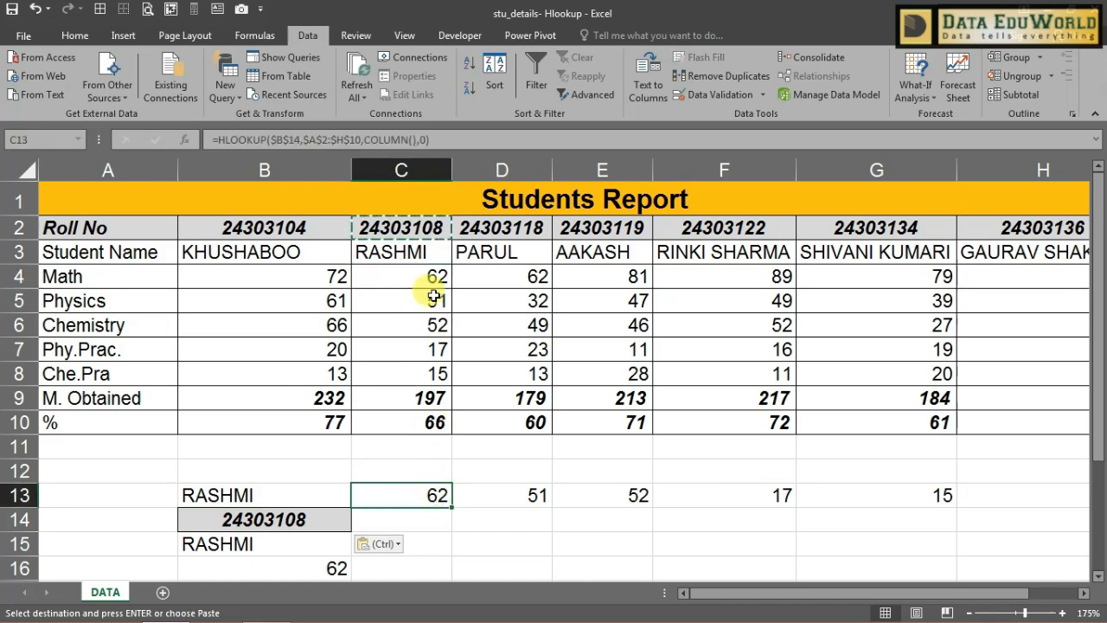
click(432, 298)
click(527, 496)
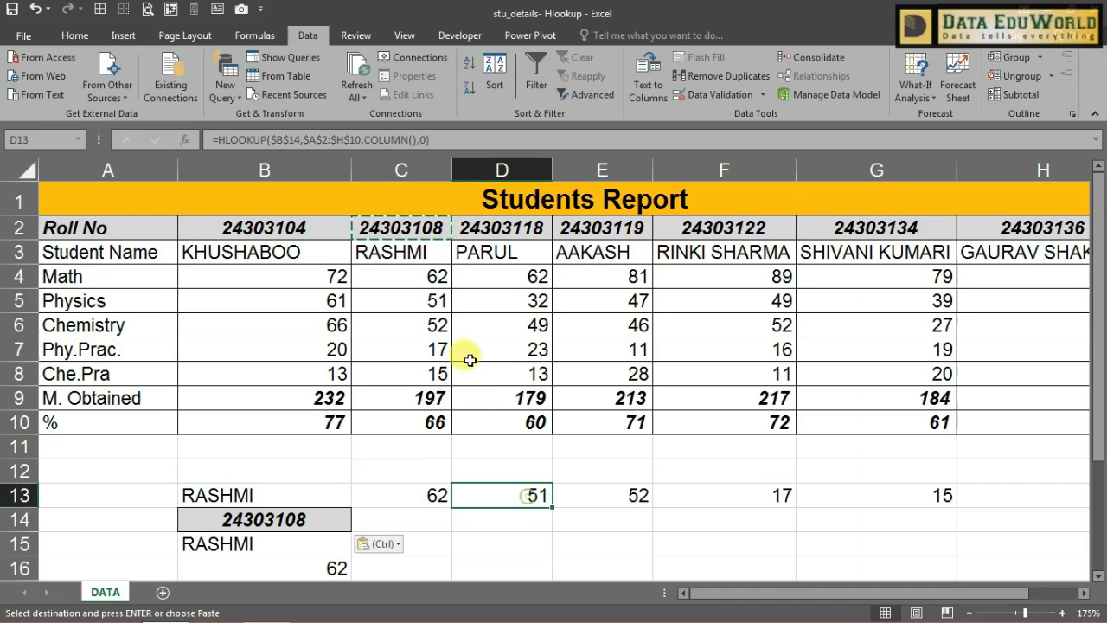
click(439, 323)
click(629, 495)
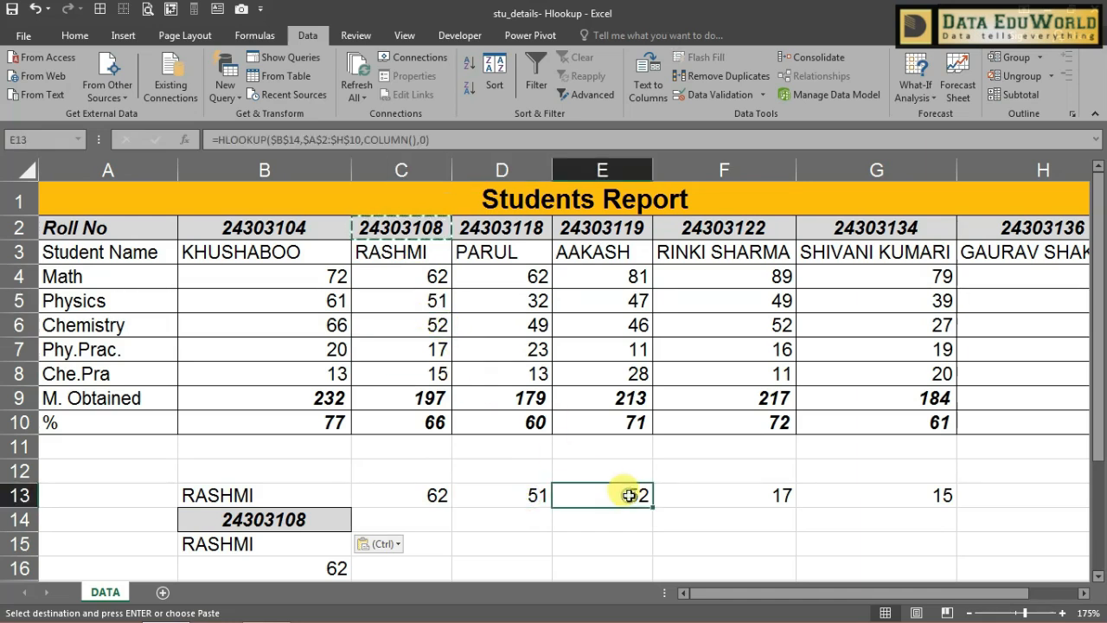
click(439, 349)
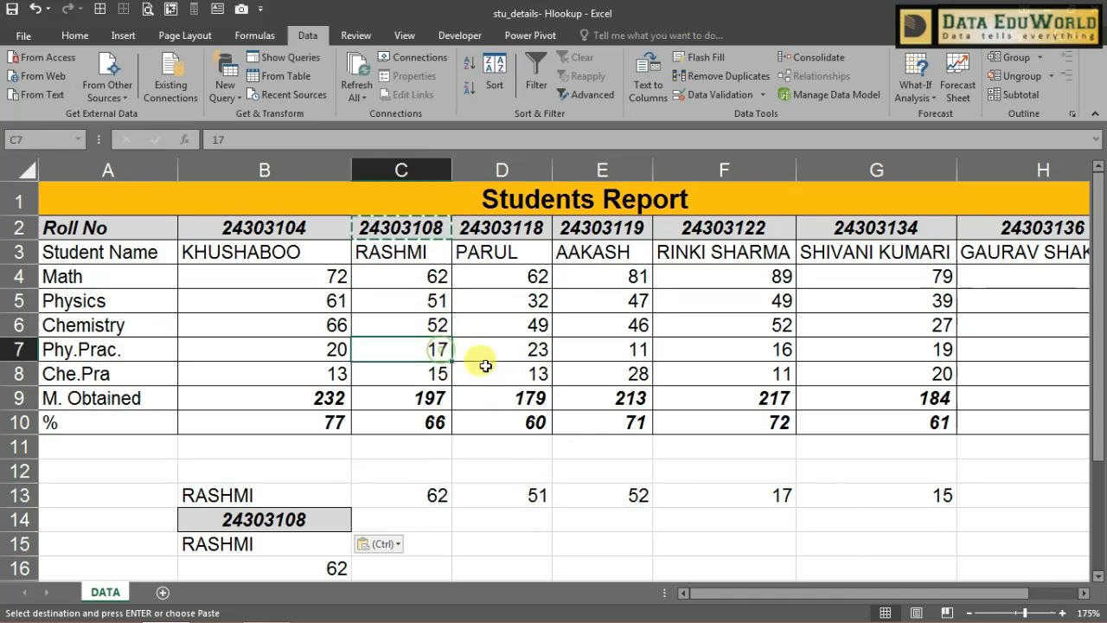
click(766, 496)
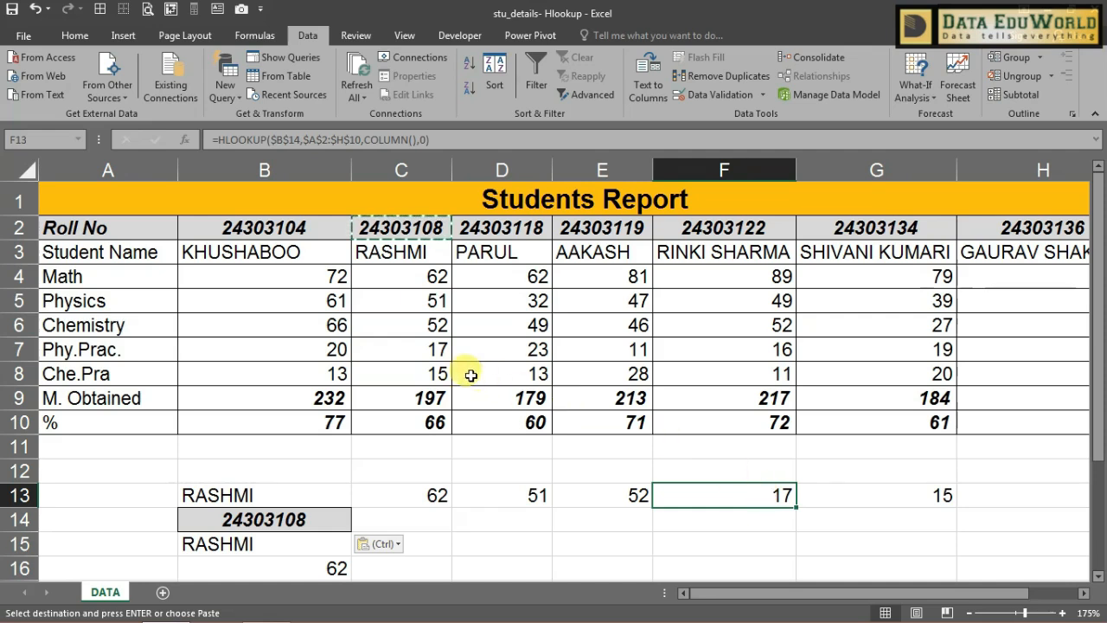
click(445, 376)
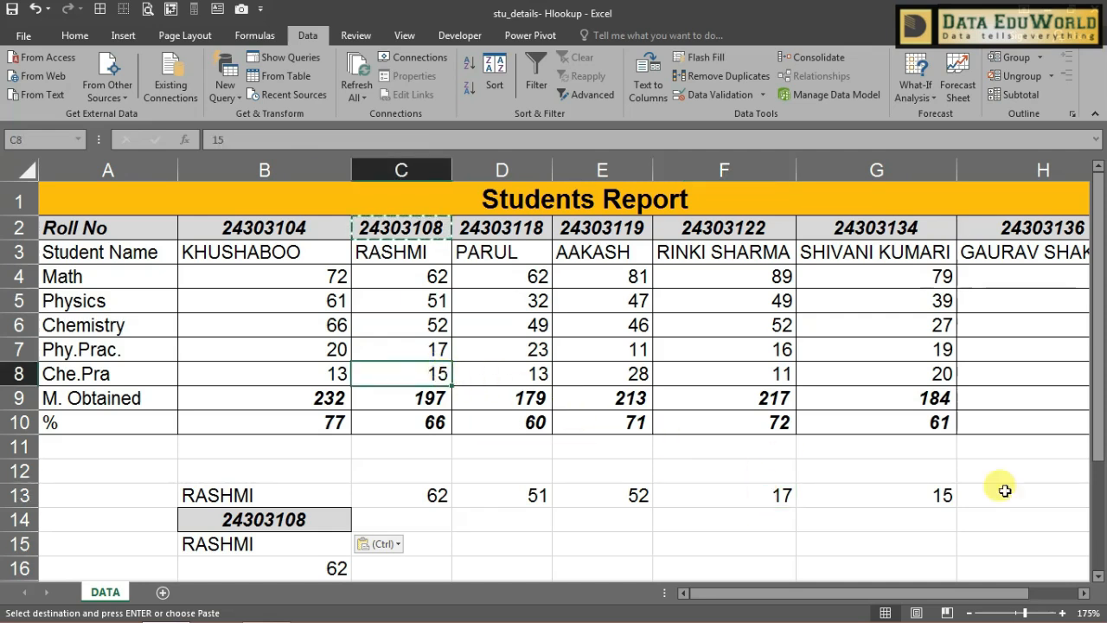
click(937, 496)
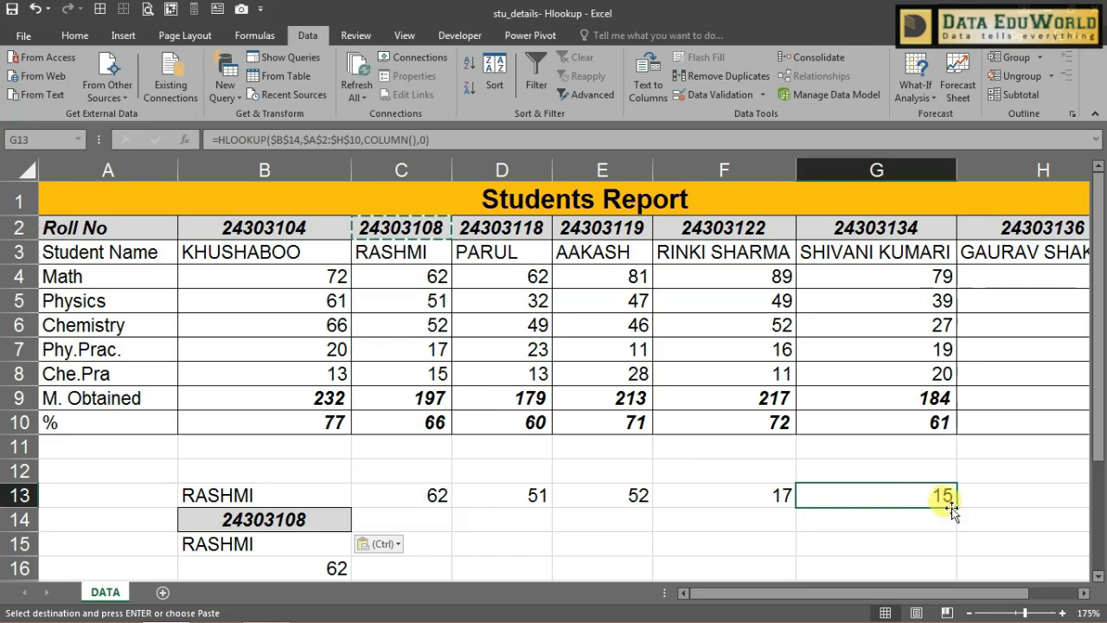
Step: Extend the row 13 lookups to I13, confirming total 197 and 66%
drag(958, 511, 1100, 506)
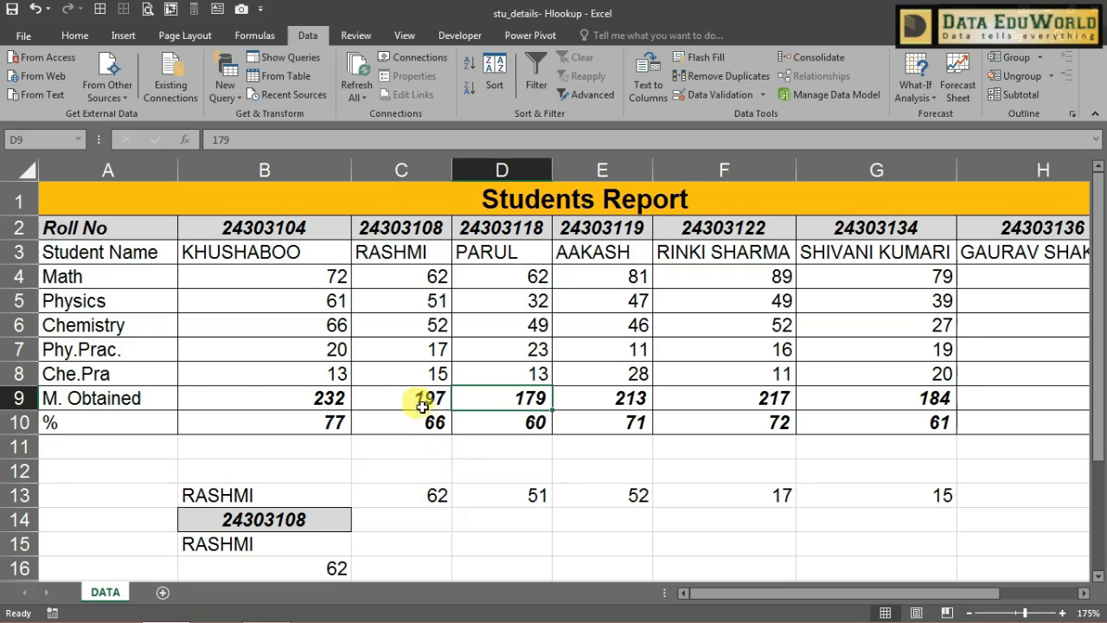
click(421, 399)
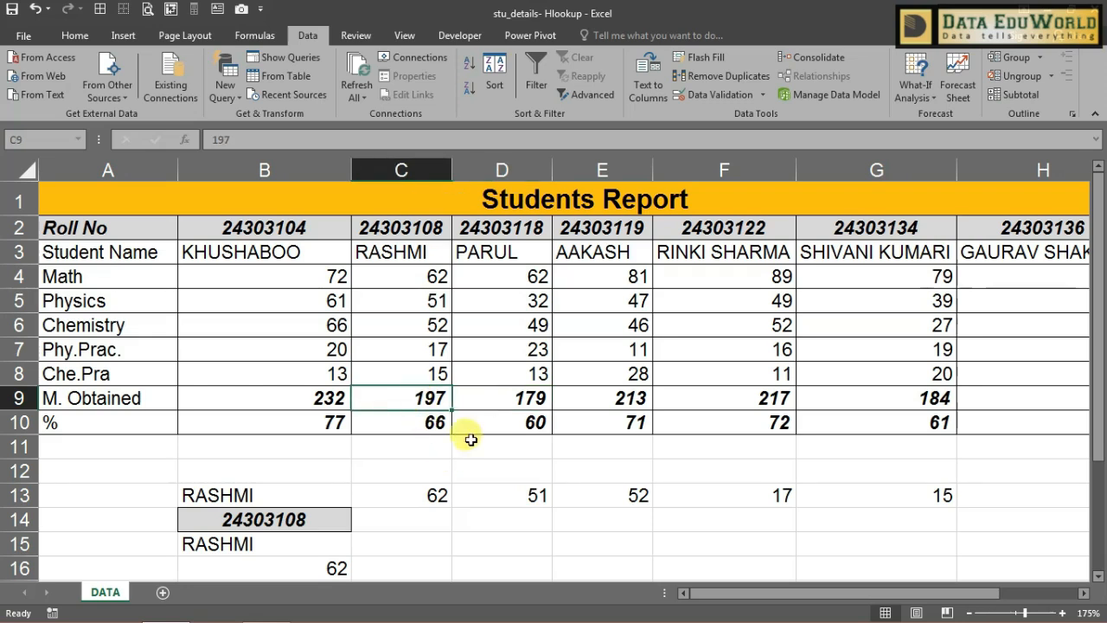
click(1084, 593)
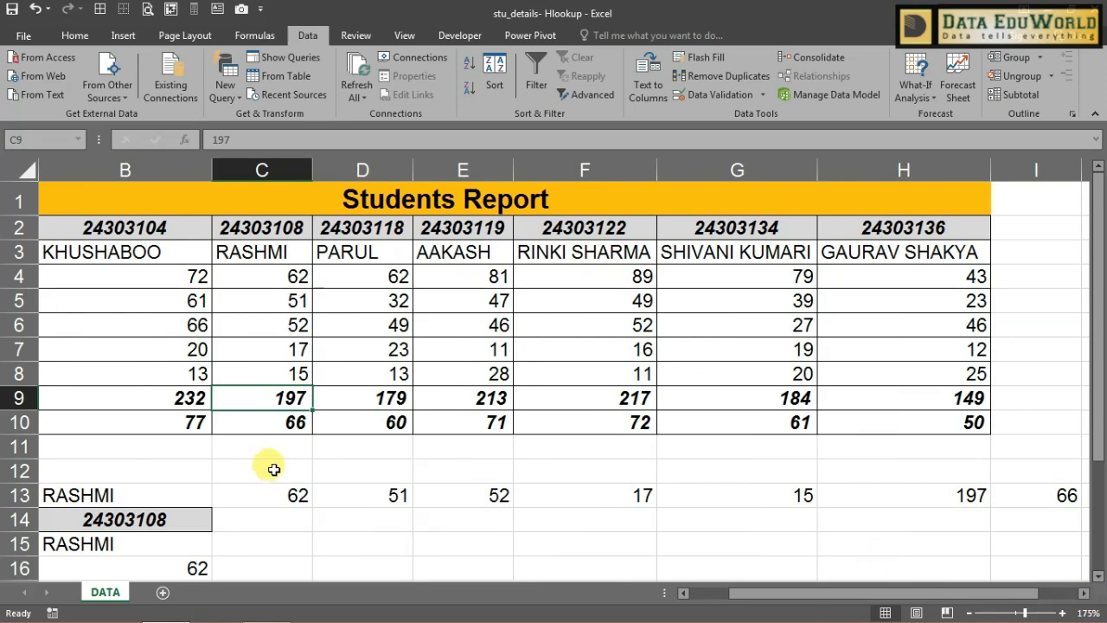
click(282, 422)
click(1033, 490)
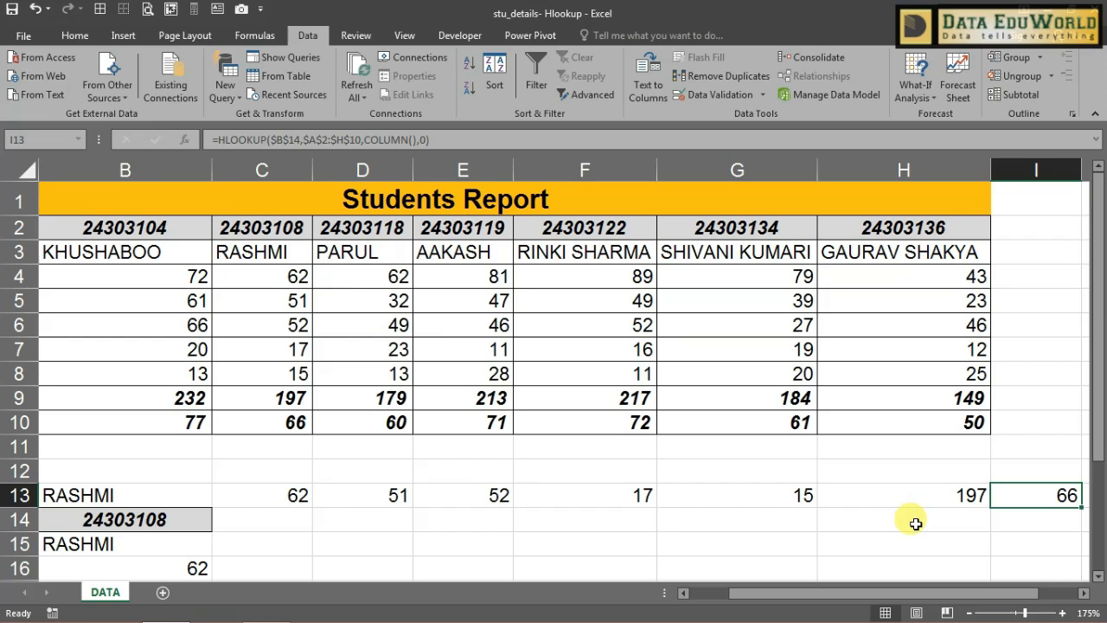
drag(919, 595, 802, 591)
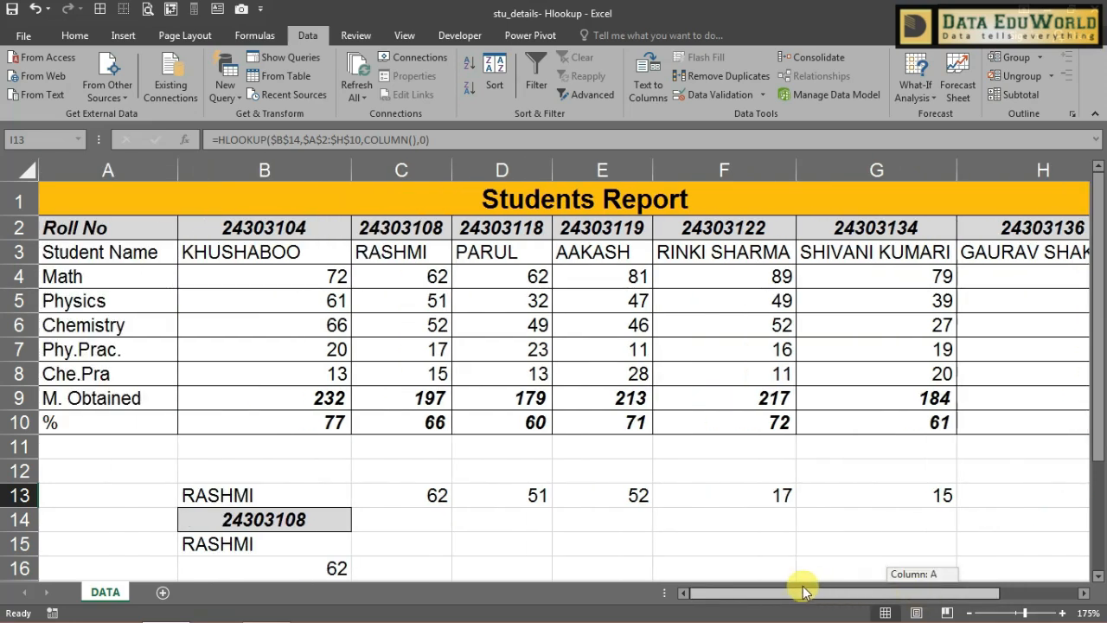
click(317, 519)
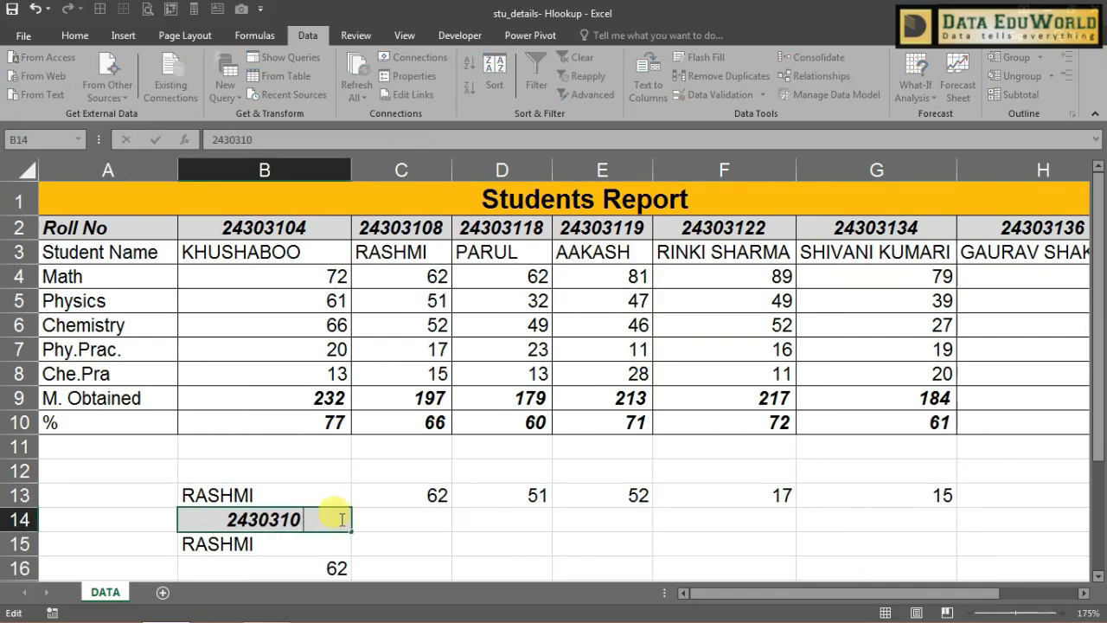
key(Return)
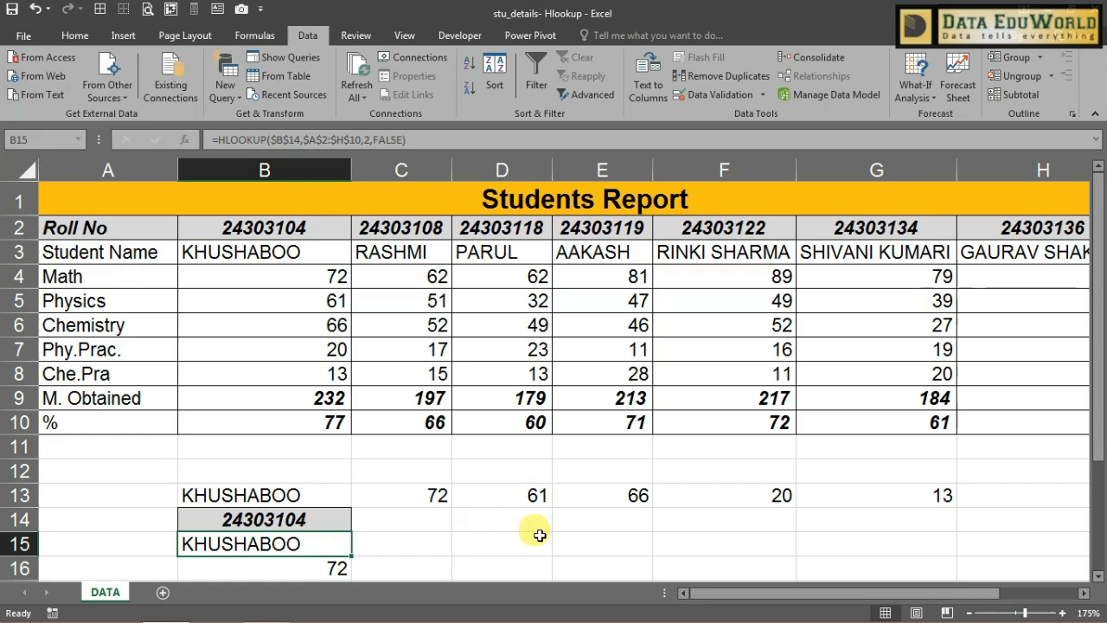
double_click(323, 519)
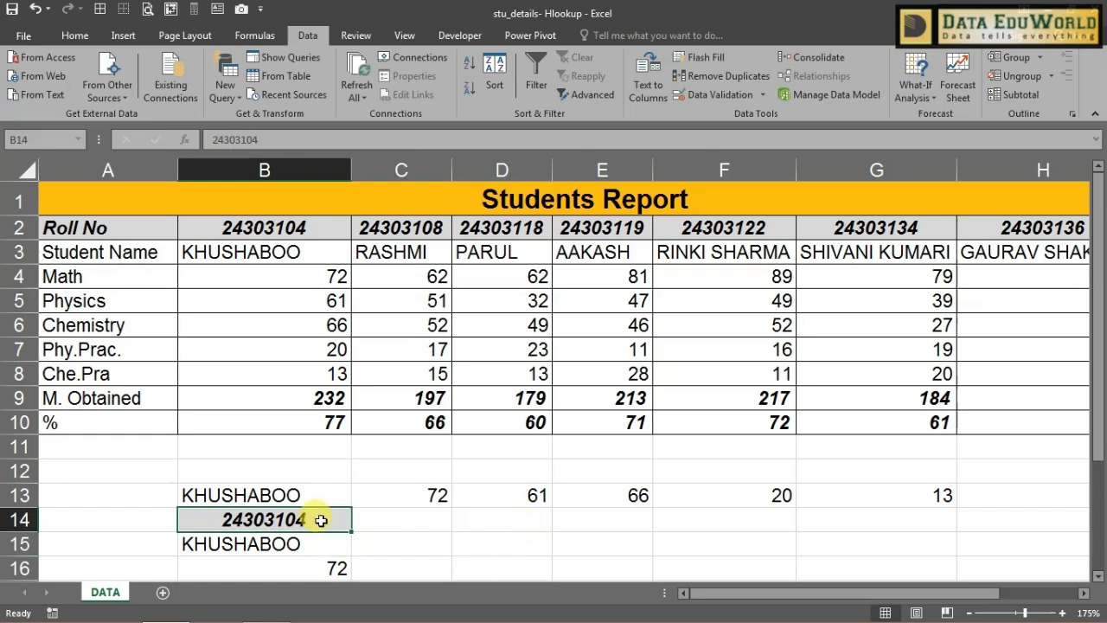
key(BackSpace)
key(BackSpace)
text(1)
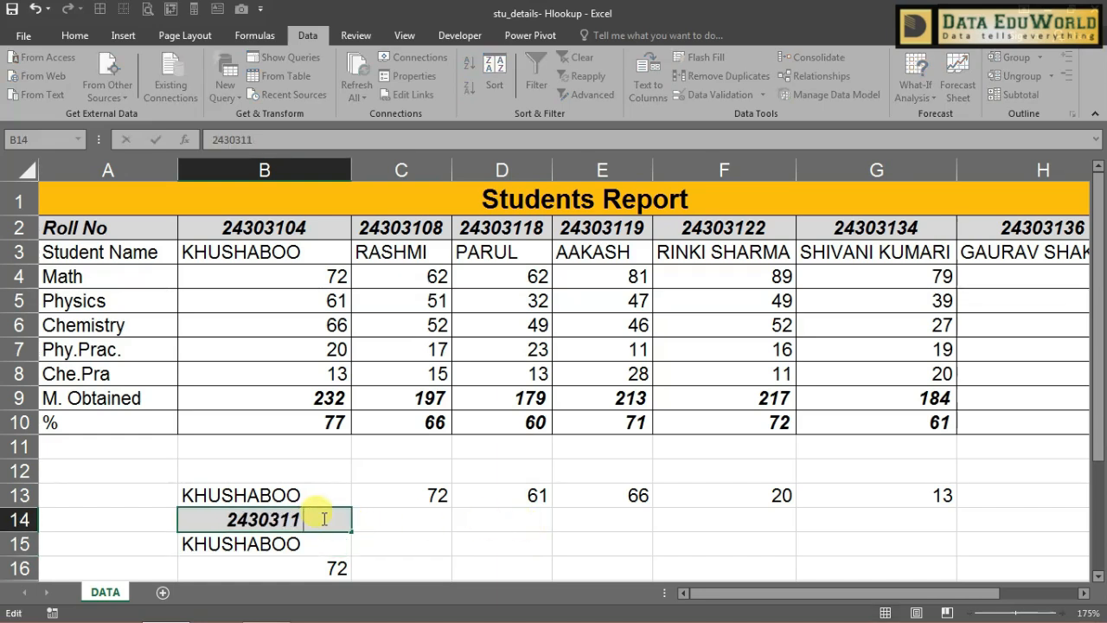
text(9)
key(Return)
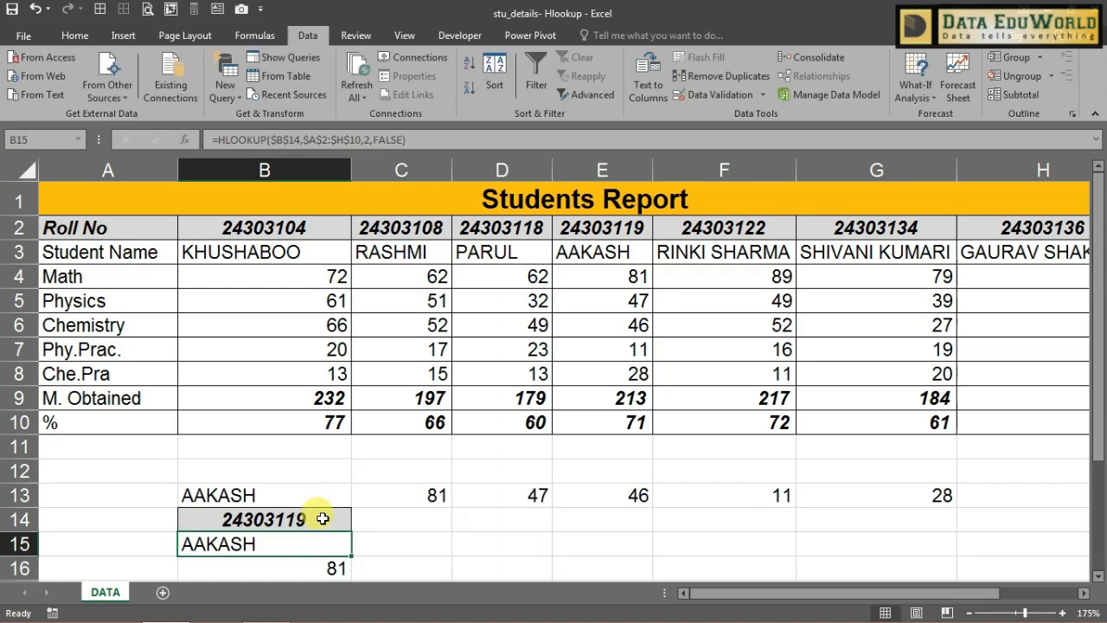
Step: Select the column B results B13:B23 and the row results B13:H13
scroll(609, 468, down, 3)
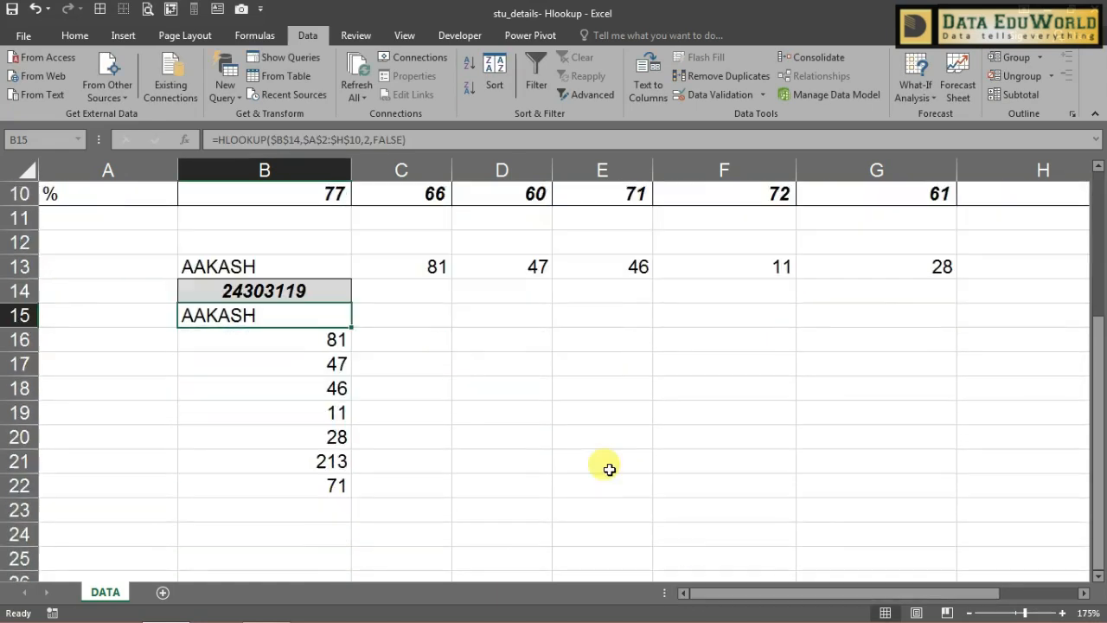
click(609, 469)
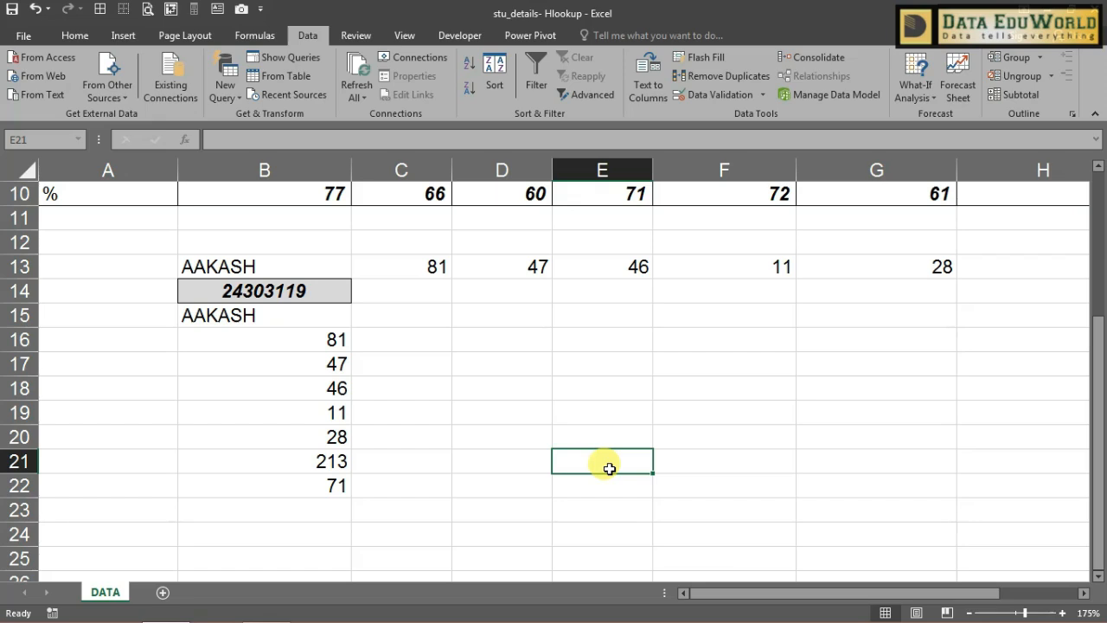
drag(309, 276, 331, 269)
drag(332, 269, 995, 267)
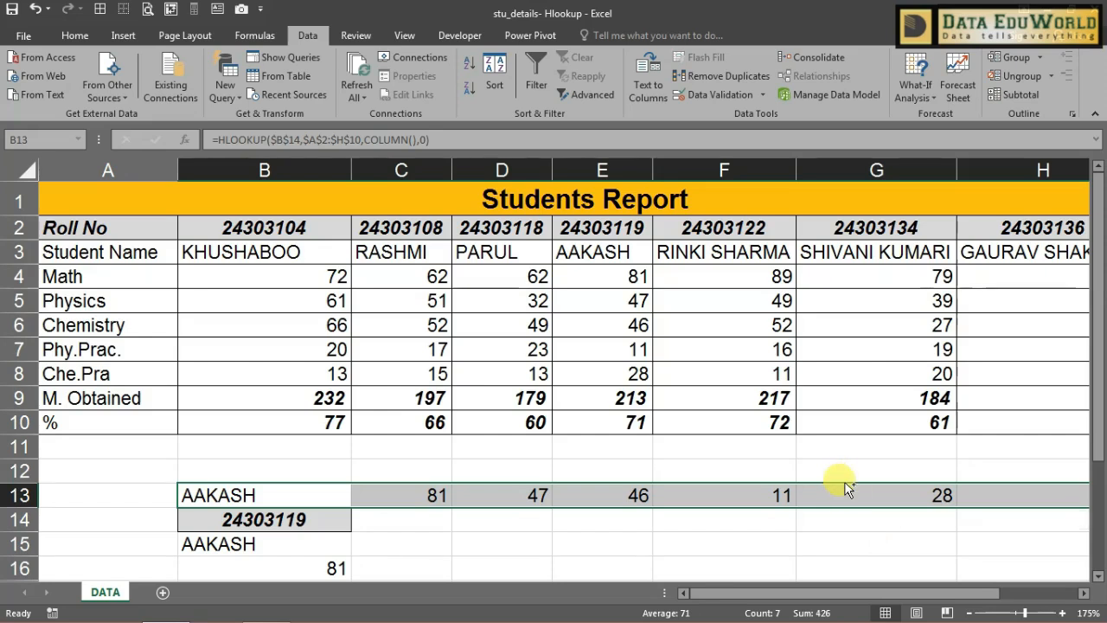
scroll(845, 487, down, 1)
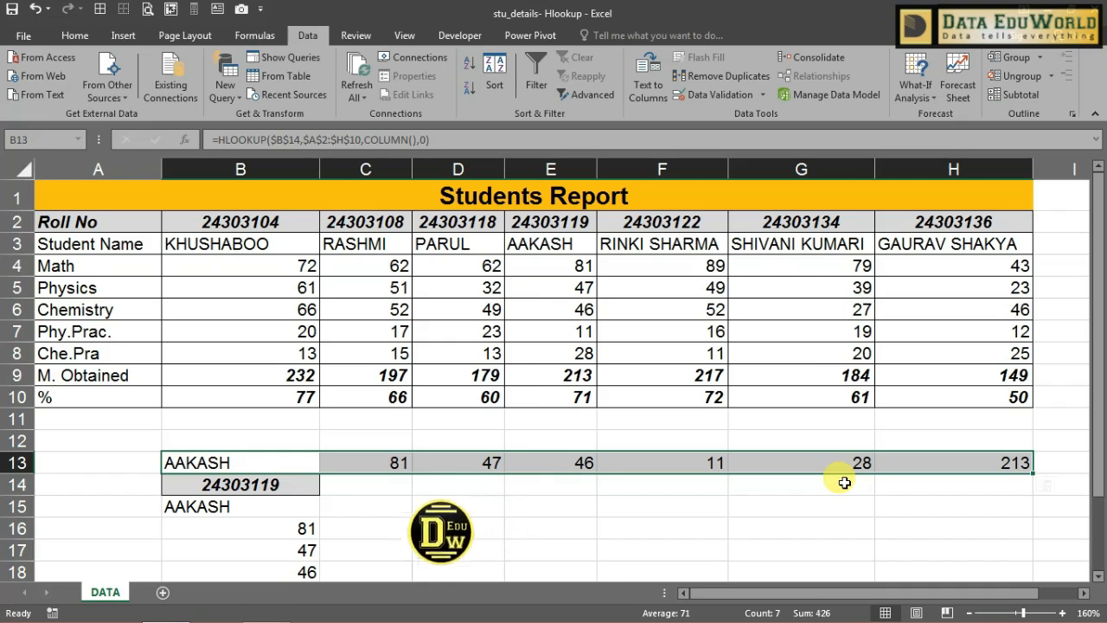
scroll(844, 482, down, 1)
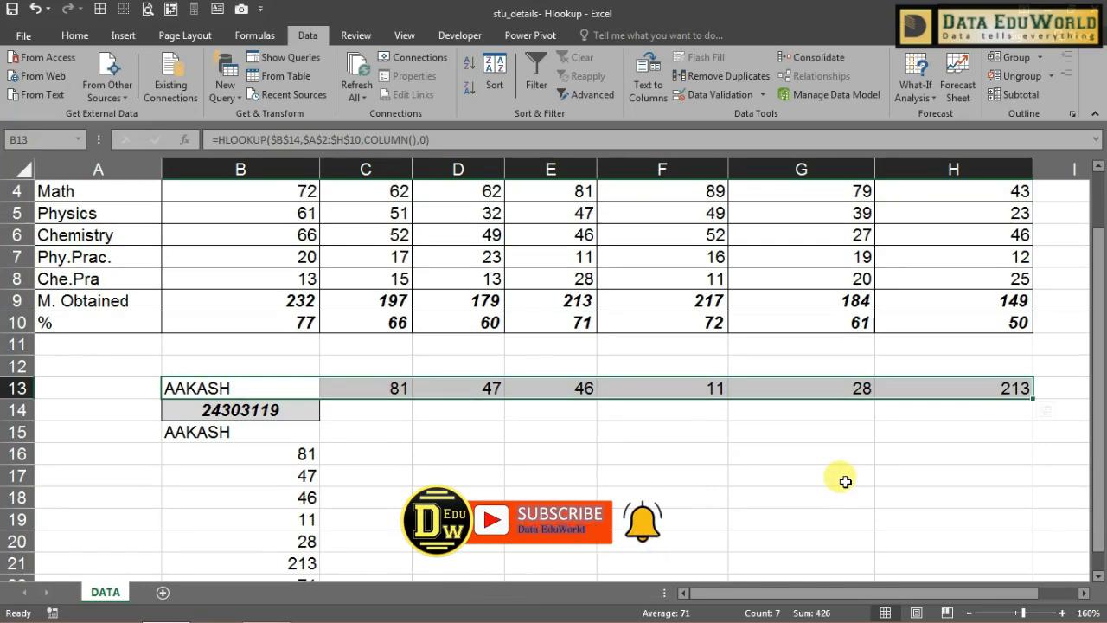
scroll(844, 482, up, 1)
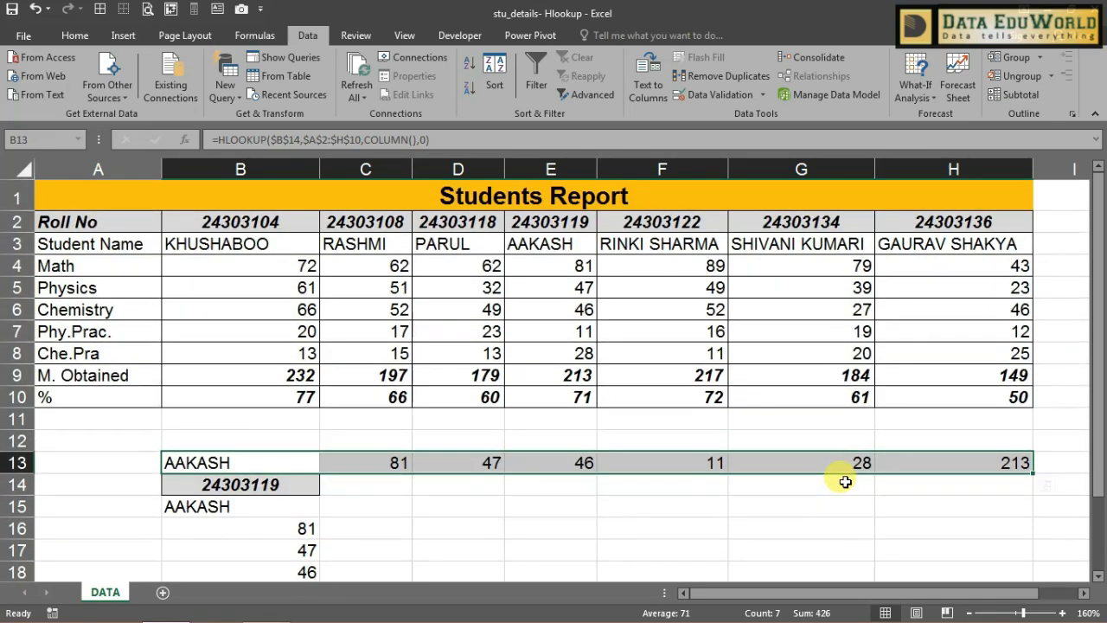